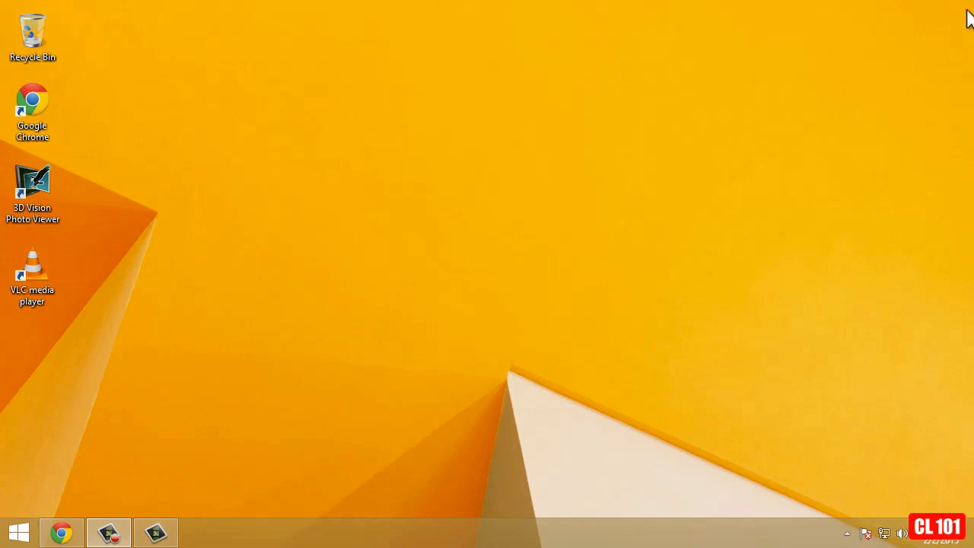
Find the power-saving settings by searching Settings for "power", and switch the active power plan to High performance
mouse_move(970, 6)
mouse_move(950, 126)
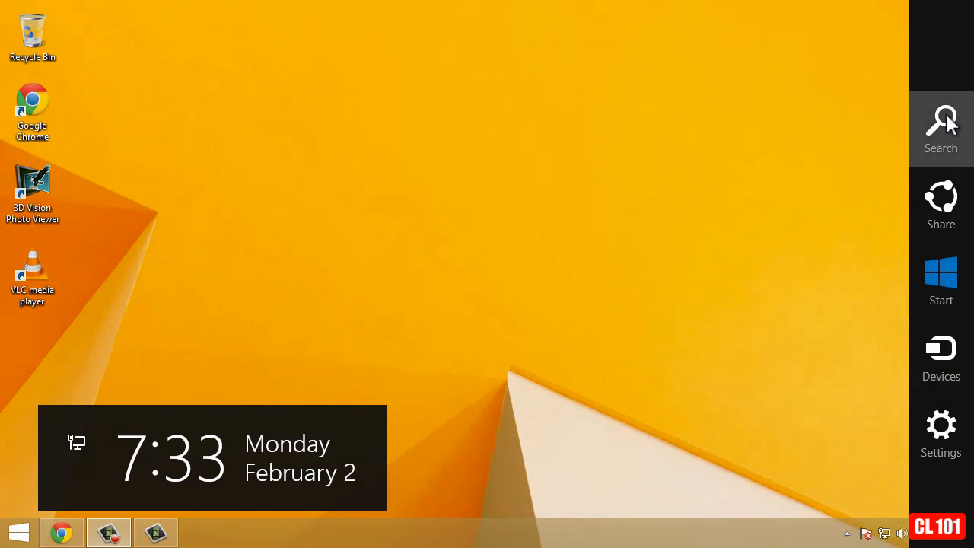
click(949, 124)
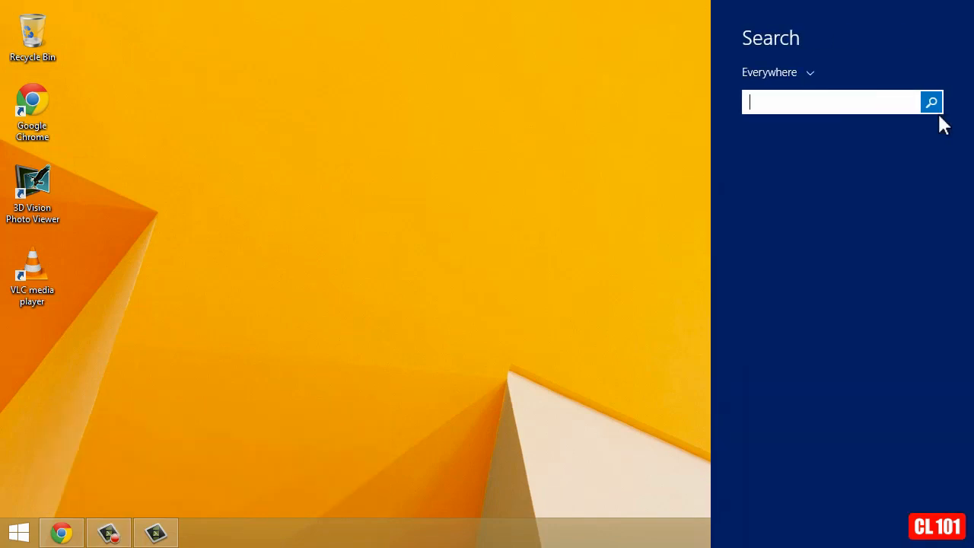
click(811, 74)
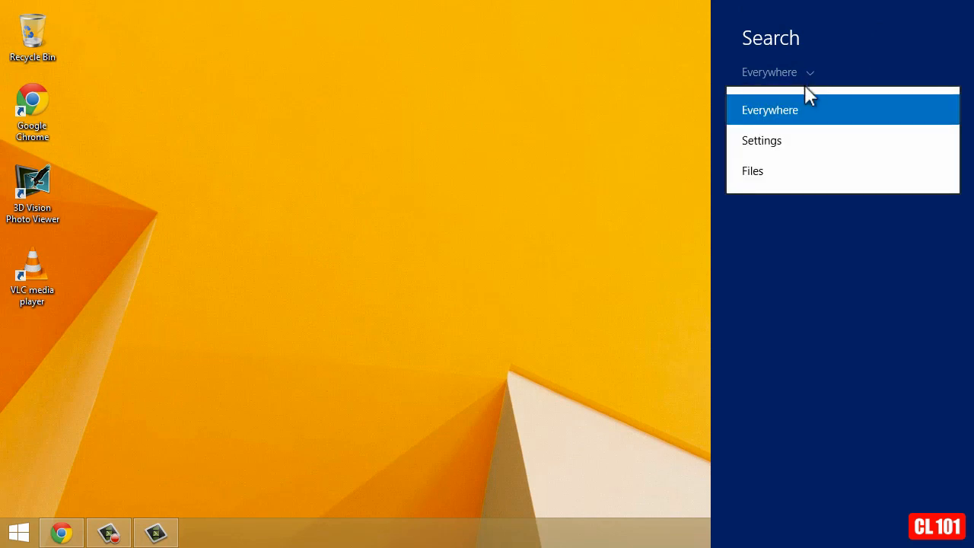
click(787, 142)
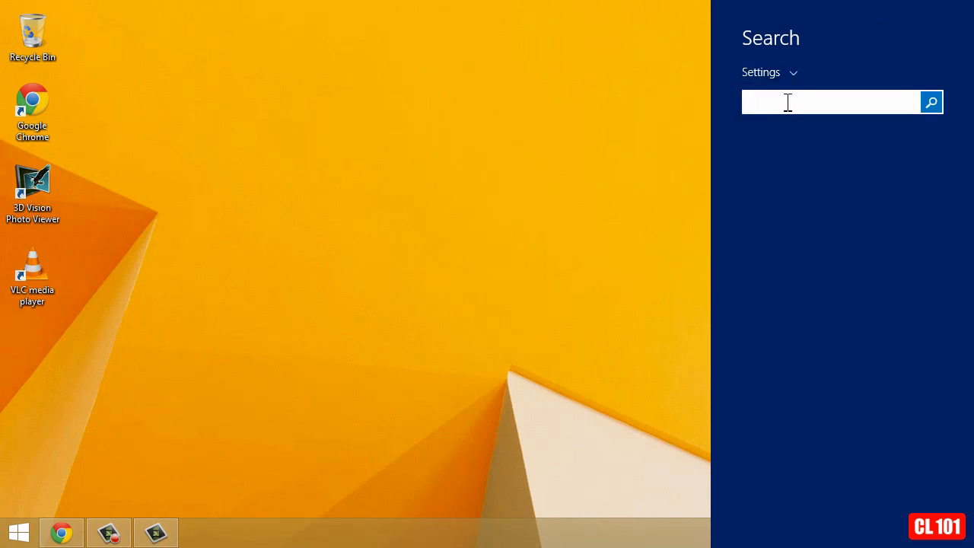
text(power and sleep settings)
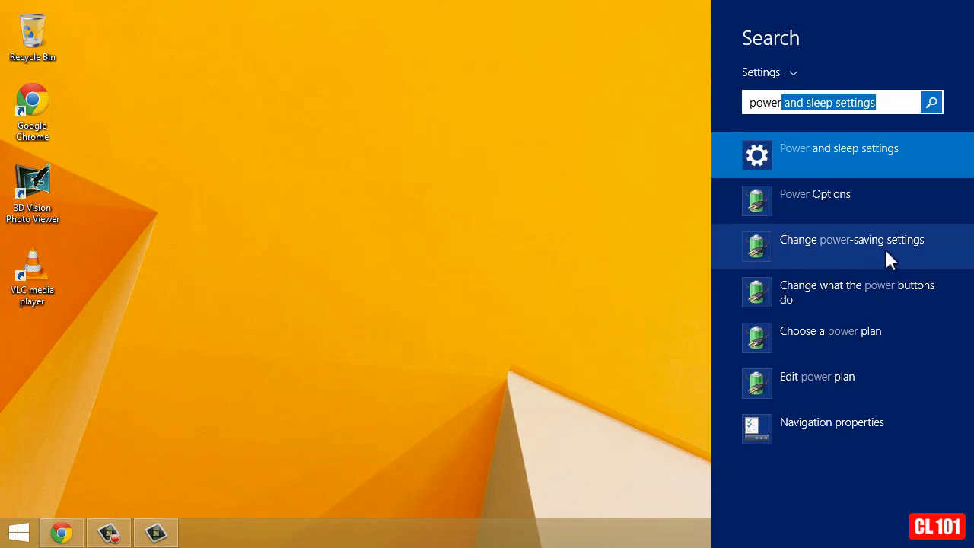
click(838, 249)
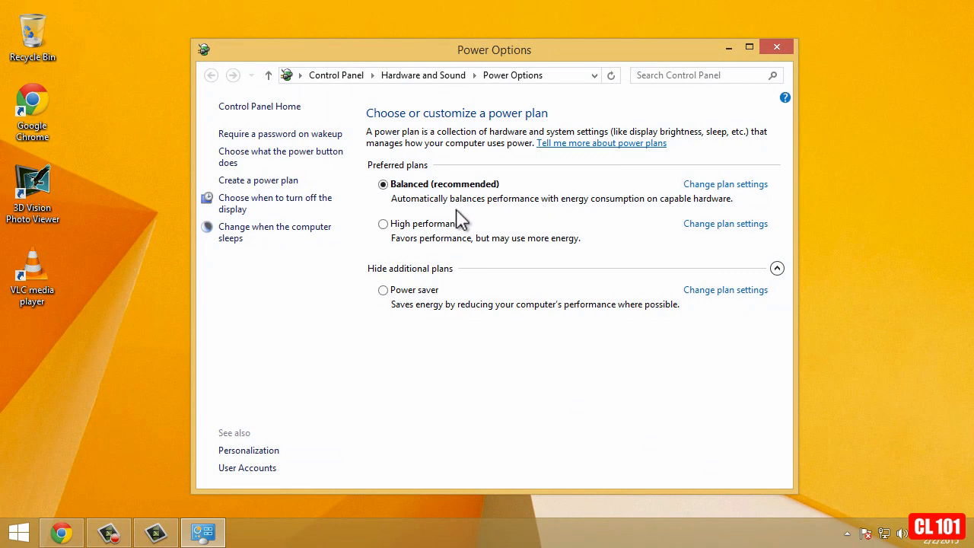
click(383, 225)
click(776, 47)
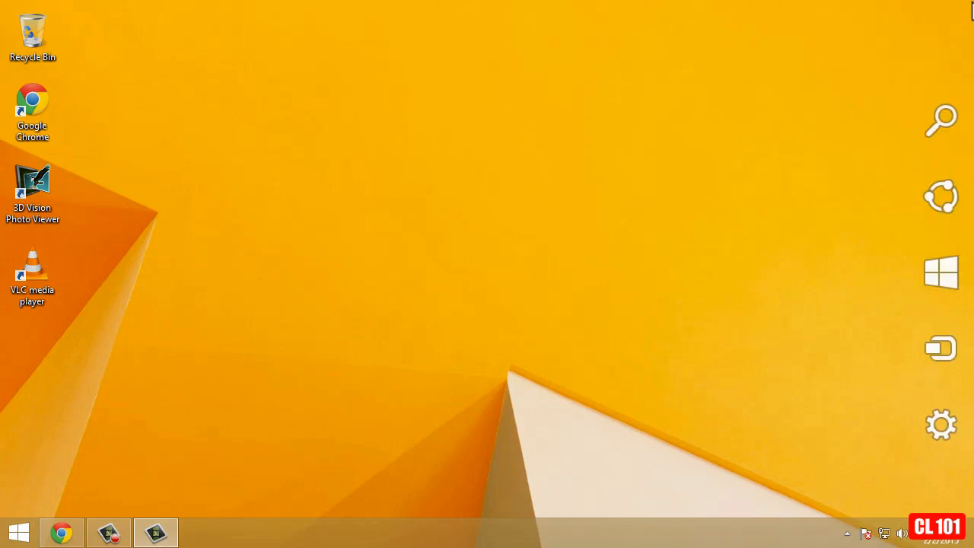
Find the drive defragmentation tool by searching Settings for "defrag", and optimize the C: drive
mouse_move(959, 114)
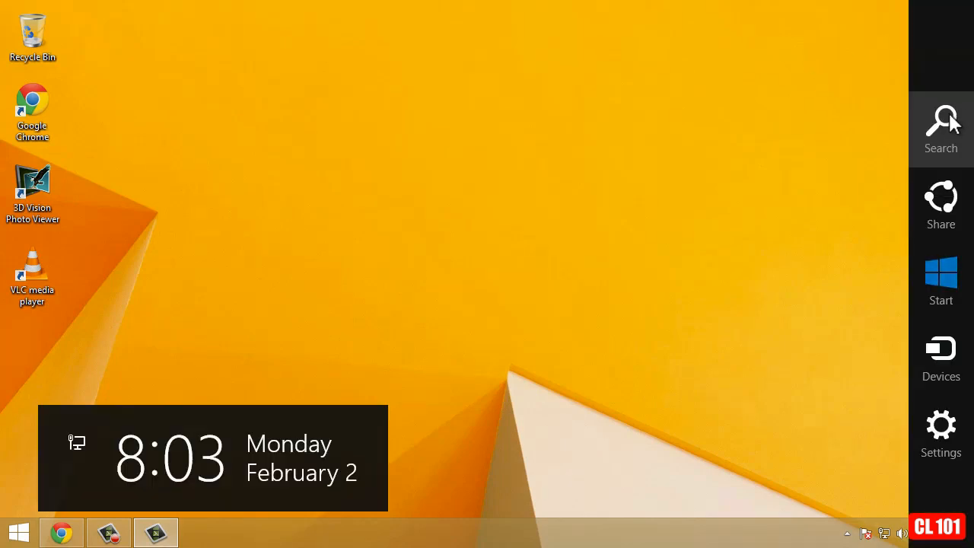
click(944, 125)
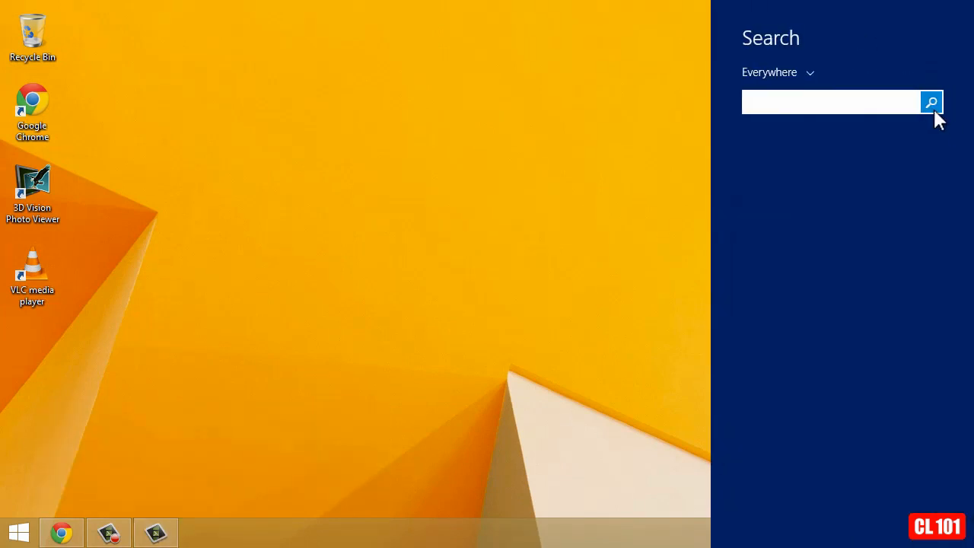
click(810, 72)
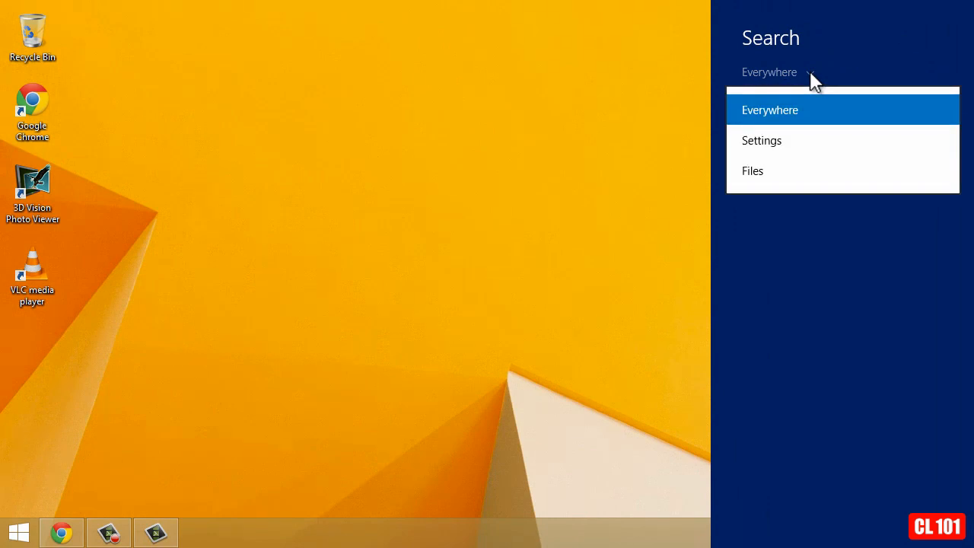
click(795, 143)
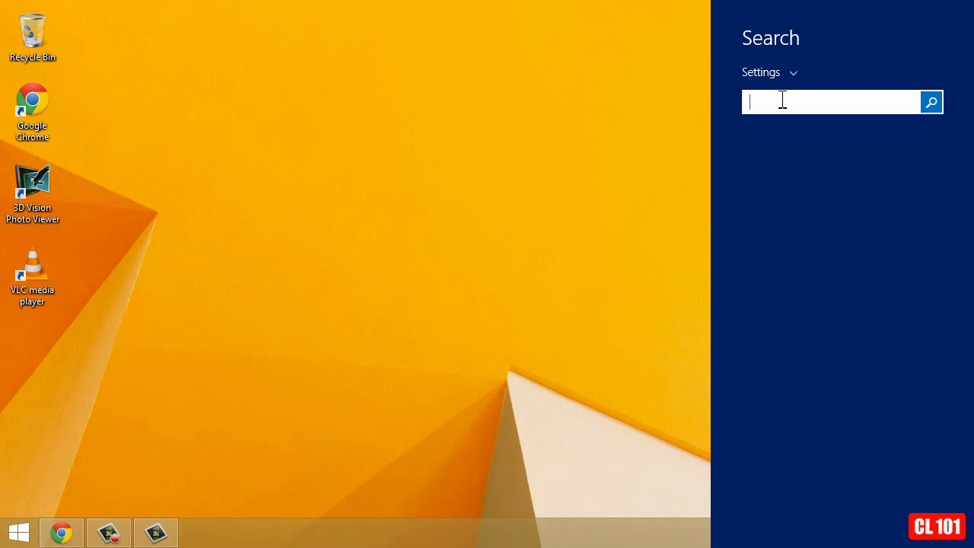
text(defr)
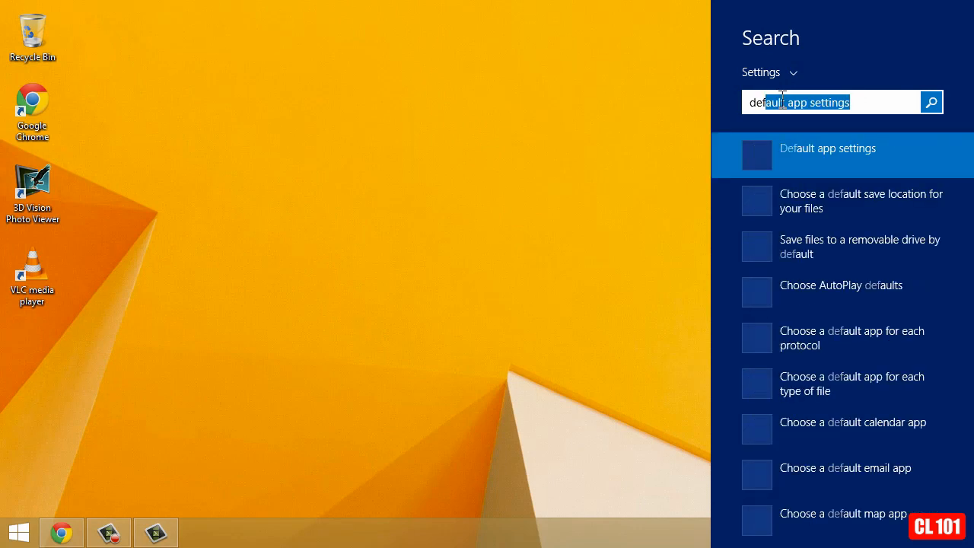
text(agment and optimize your drives)
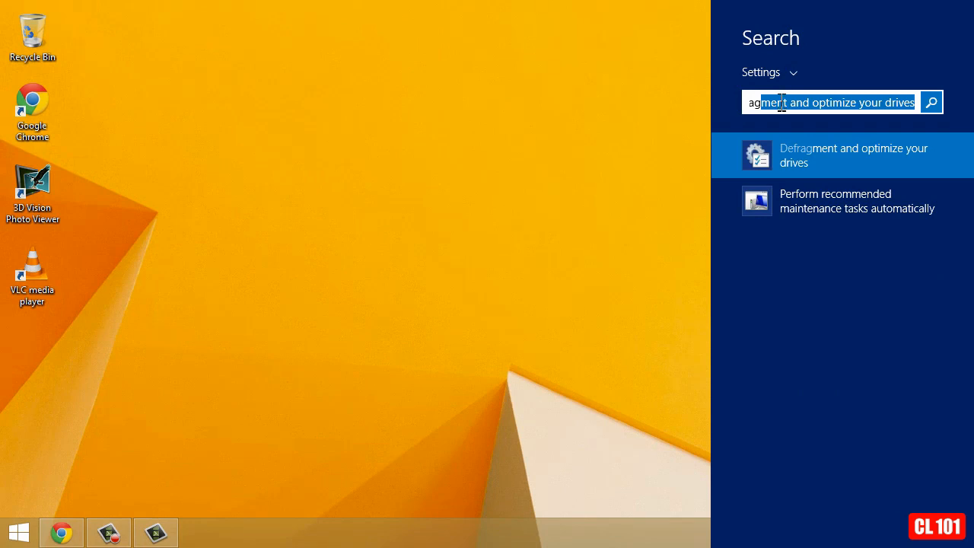
click(876, 159)
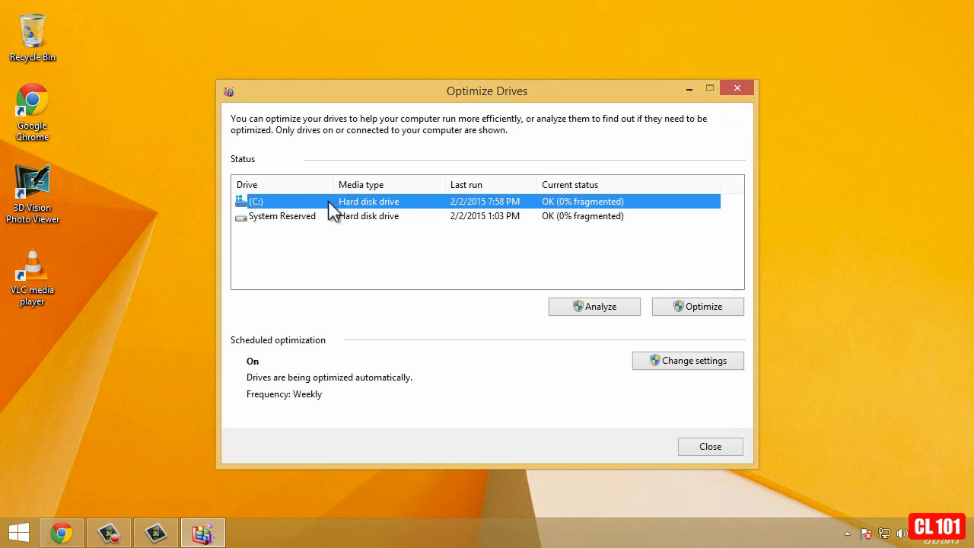
click(705, 312)
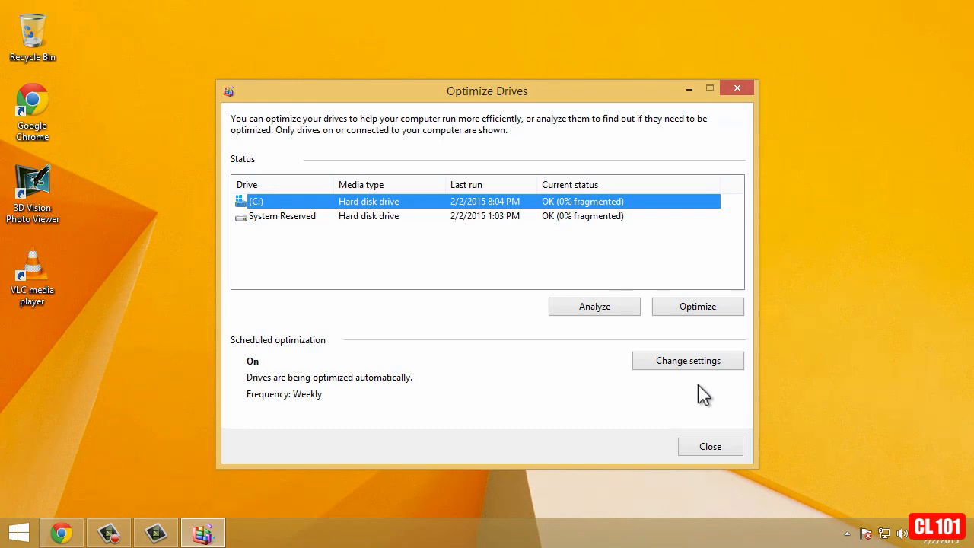
click(706, 444)
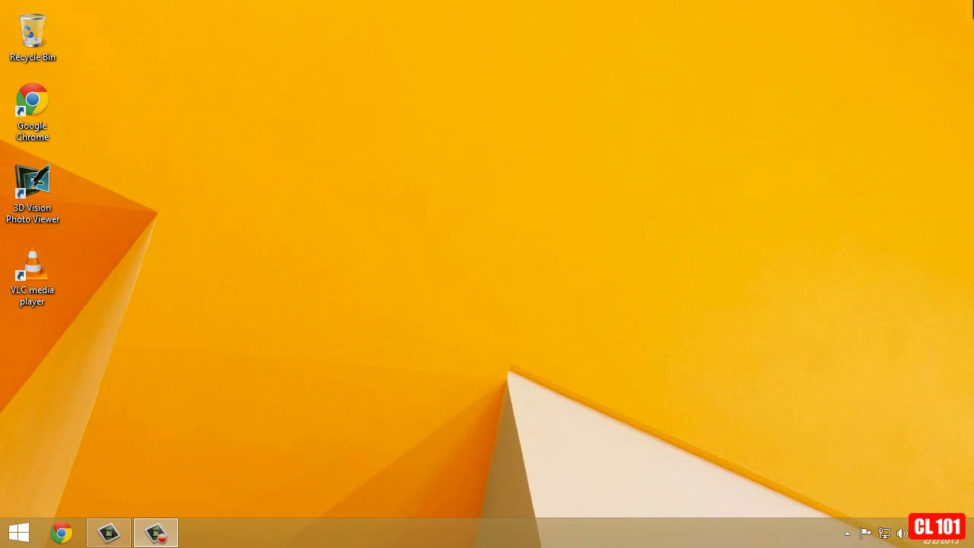
Search Settings for "disk cleanup" and open the tool that frees up disk space by deleting unnecessary files
mouse_move(973, 1)
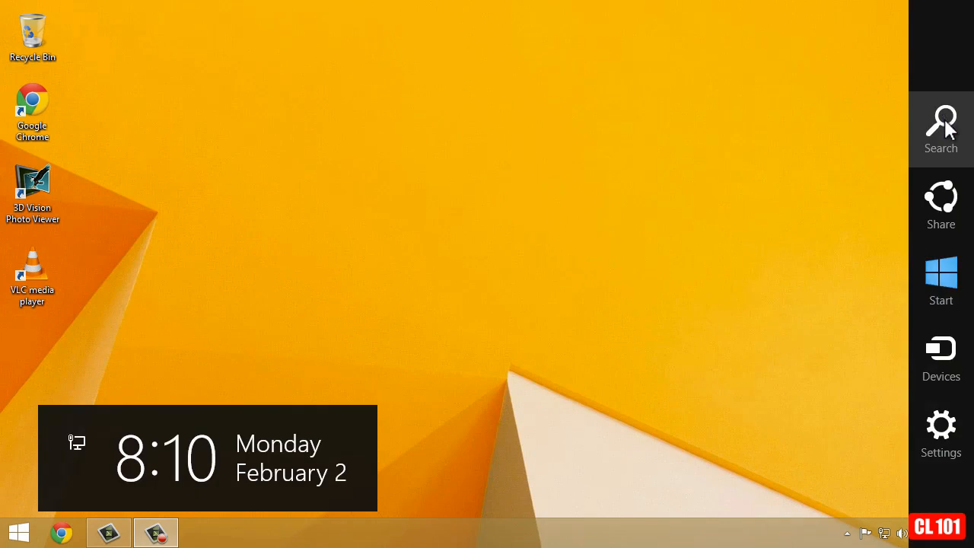
click(945, 122)
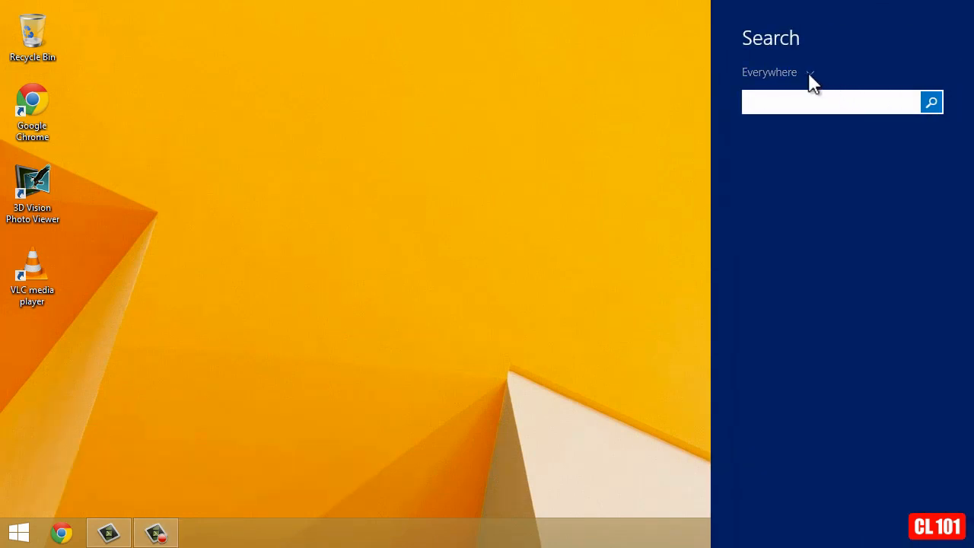
click(809, 76)
click(788, 141)
text(di)
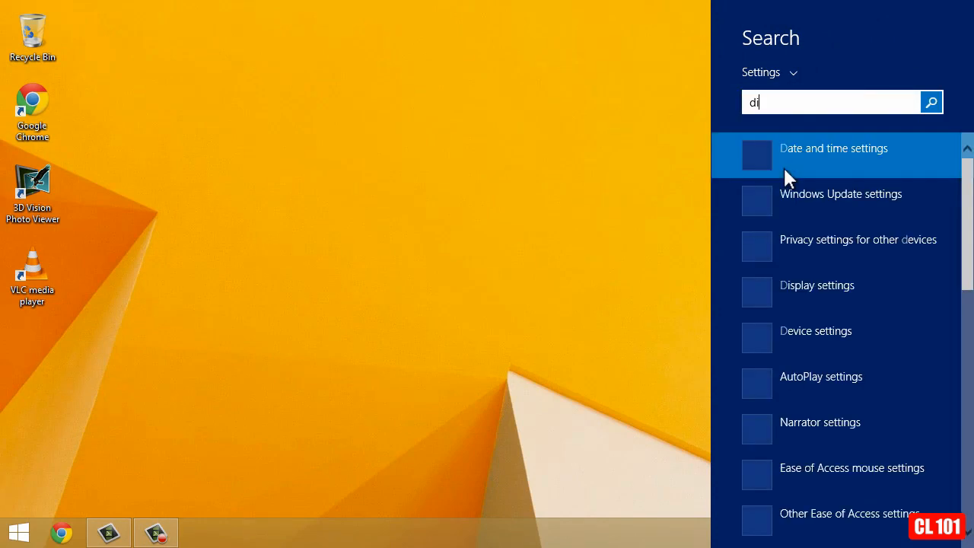
text(sk)
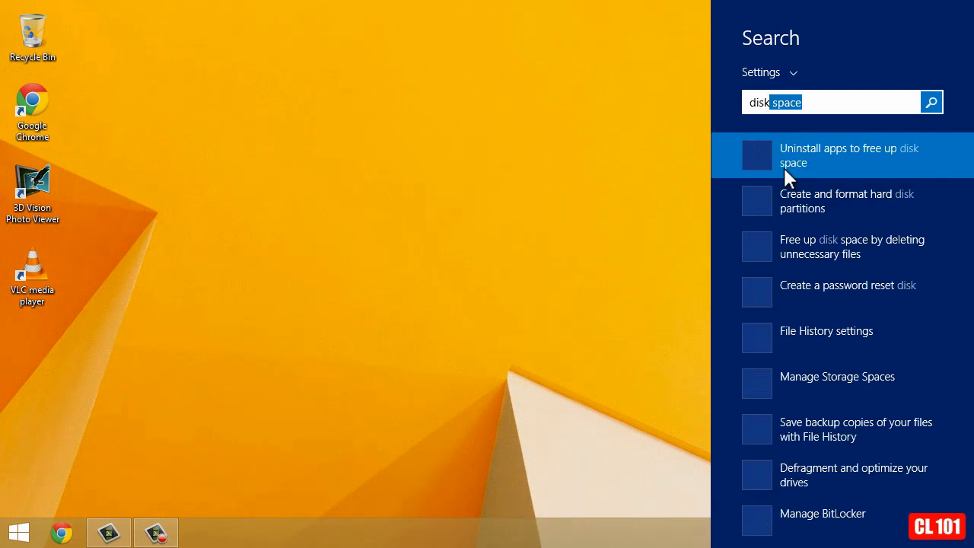
text( cleanup)
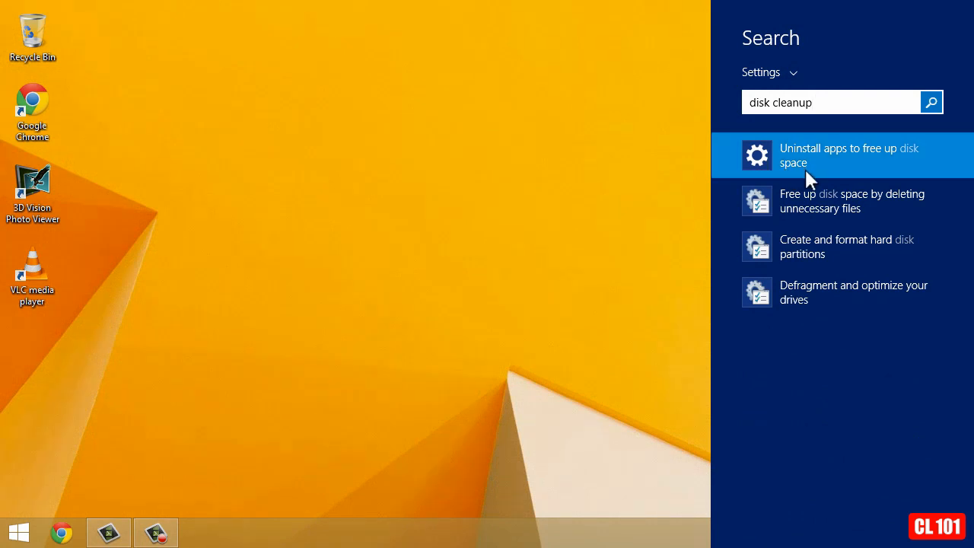
click(864, 203)
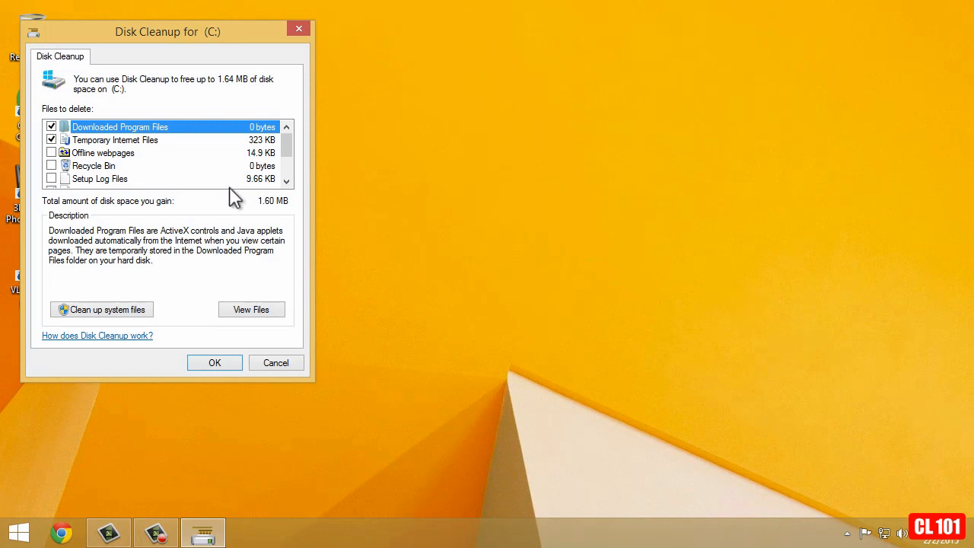
Include system files in the C: drive cleanup and permanently delete the checked categories, keeping Temporary files and Thumbnails selected
click(109, 312)
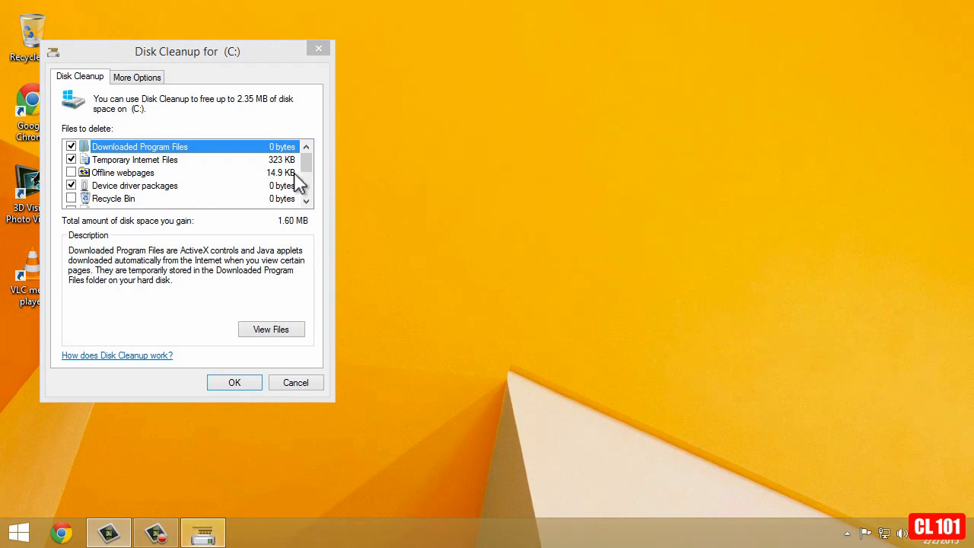
click(306, 200)
click(306, 199)
click(306, 200)
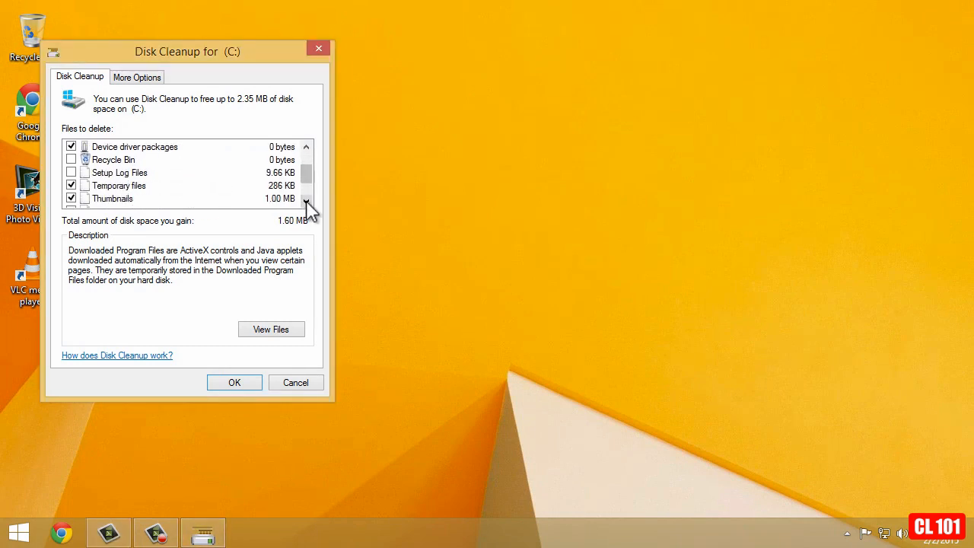
click(306, 200)
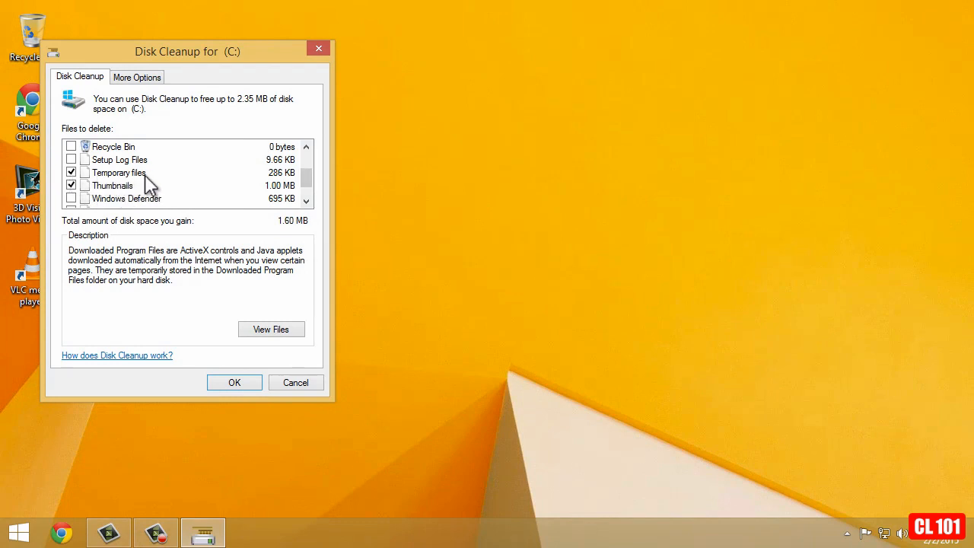
click(71, 174)
click(72, 174)
click(236, 383)
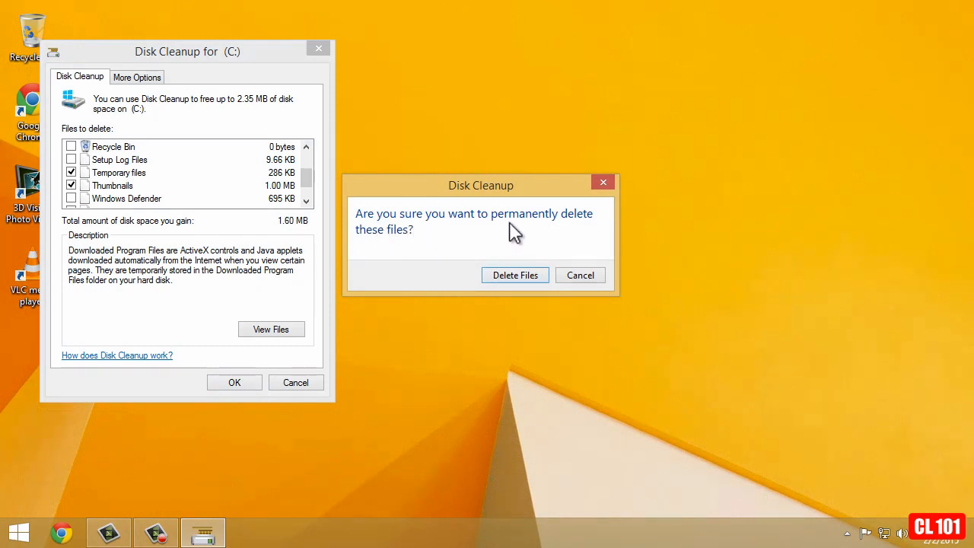
click(516, 275)
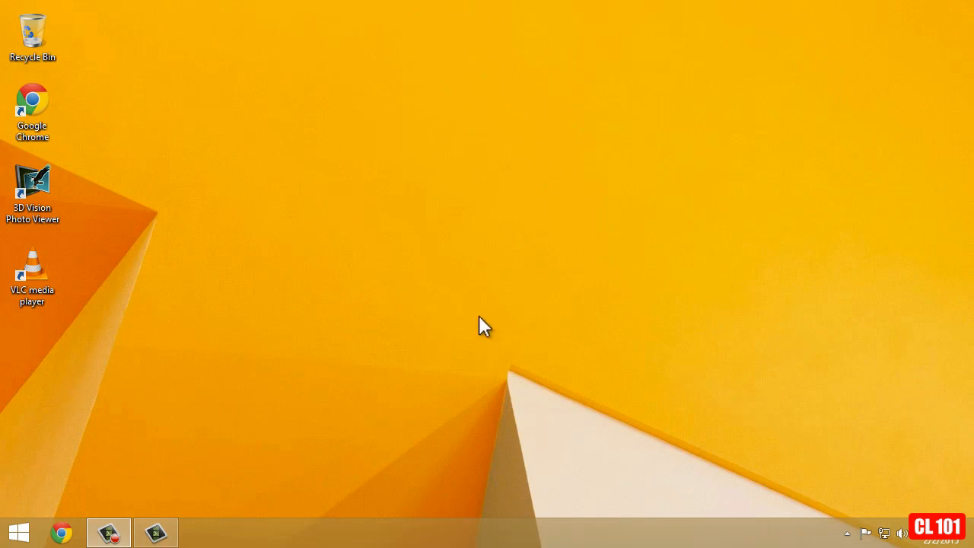
Open Task Manager and show the list of programs that launch at startup
right_click(481, 538)
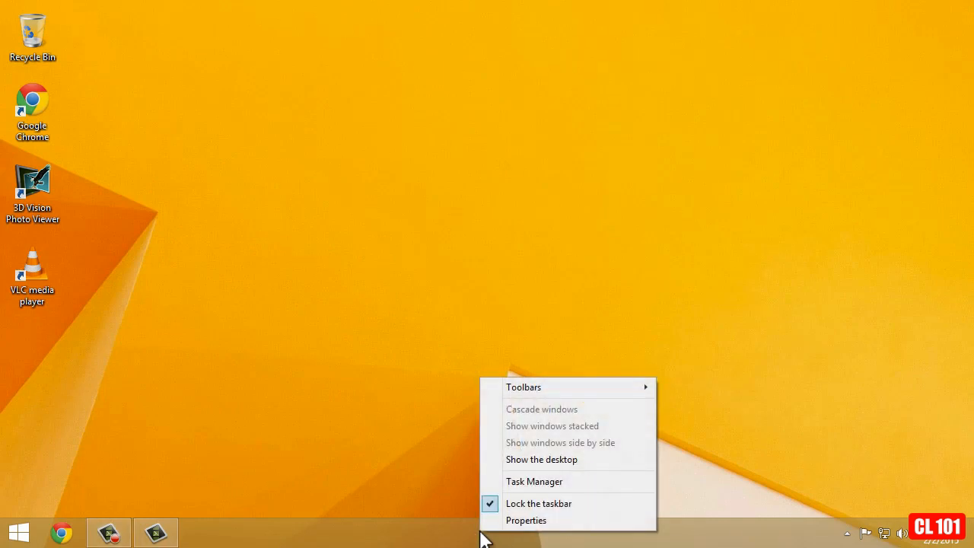
click(548, 481)
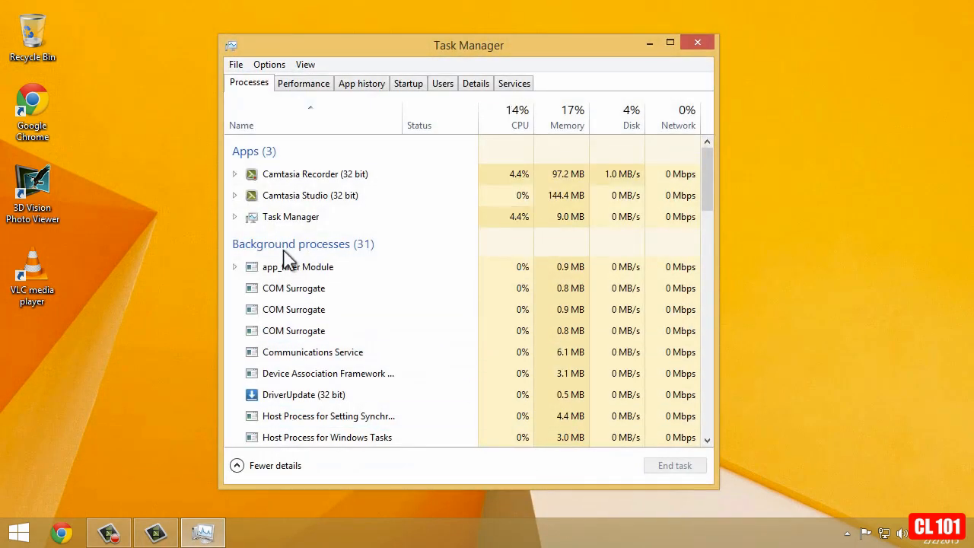
click(412, 86)
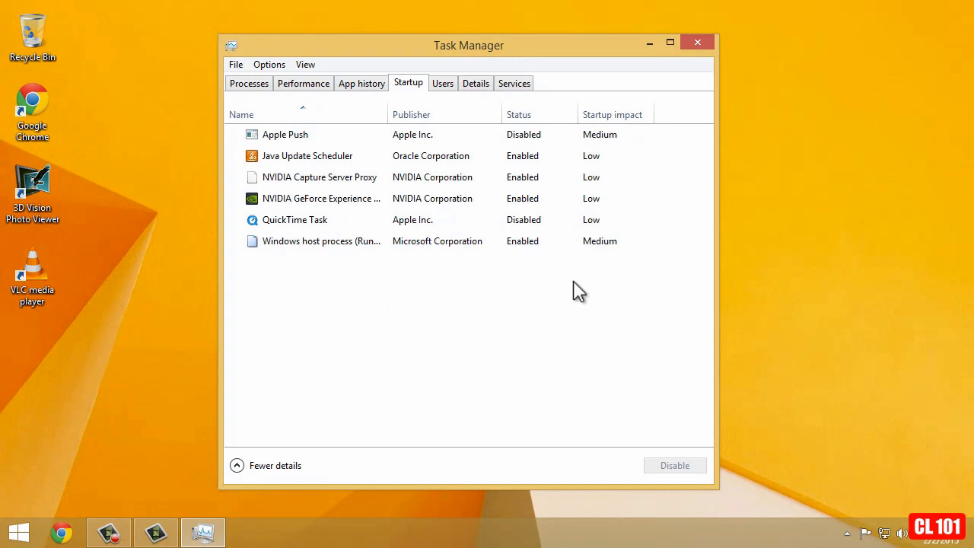
Enable QuickTime Task as a startup program
click(296, 228)
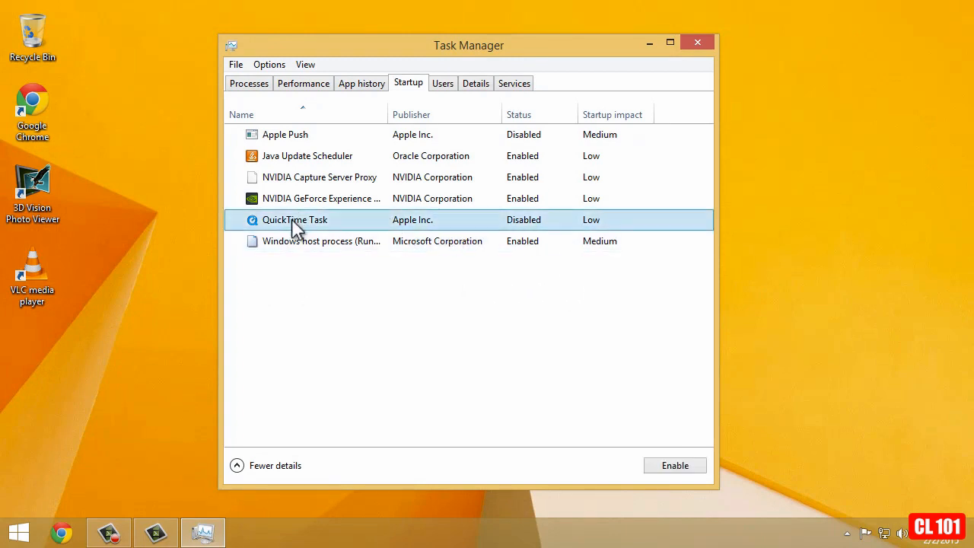
click(675, 466)
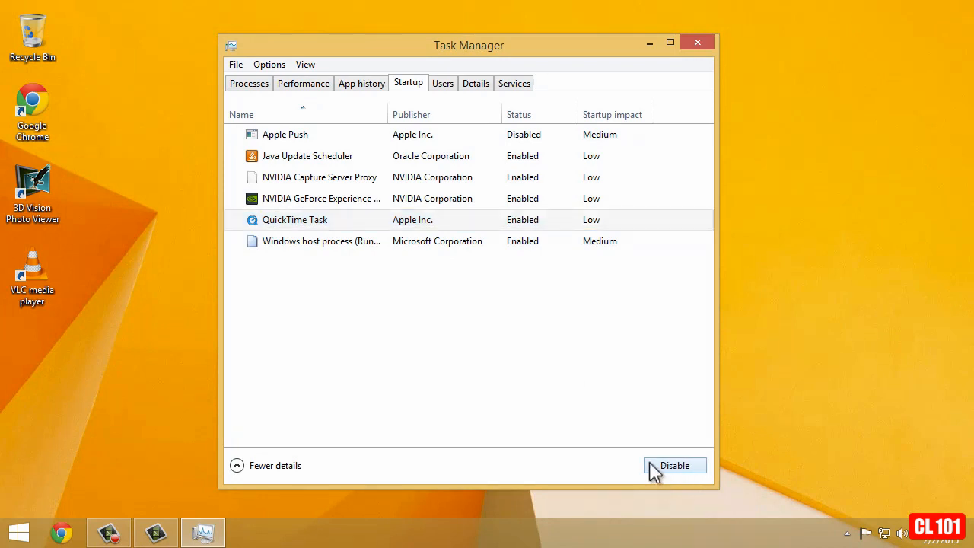
click(536, 200)
Disable QuickTime Task as a startup program and close Task Manager
click(408, 219)
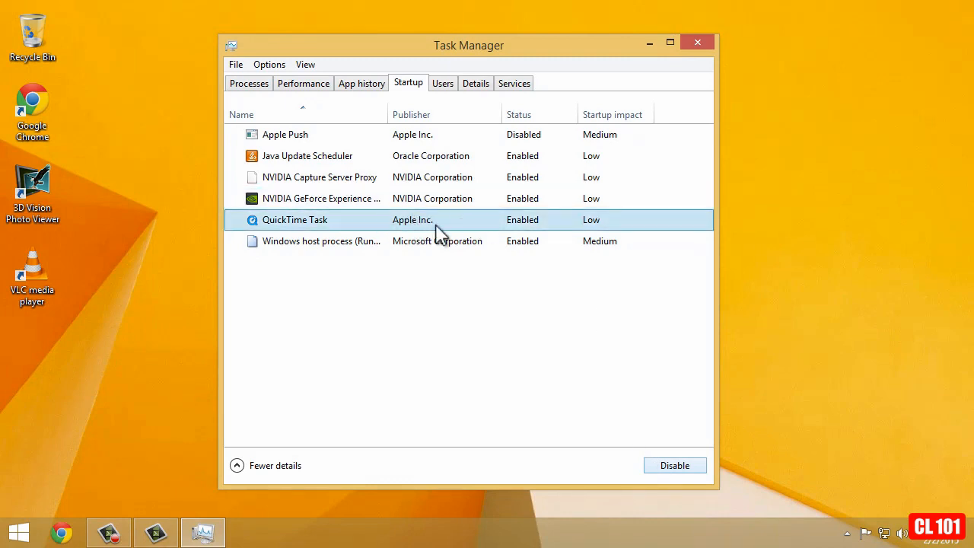
click(534, 226)
click(683, 471)
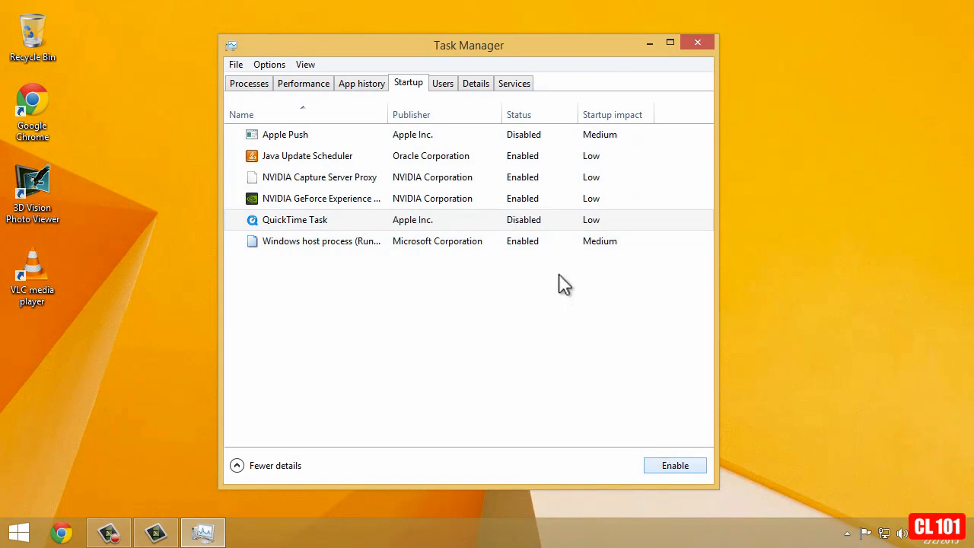
click(500, 223)
click(698, 42)
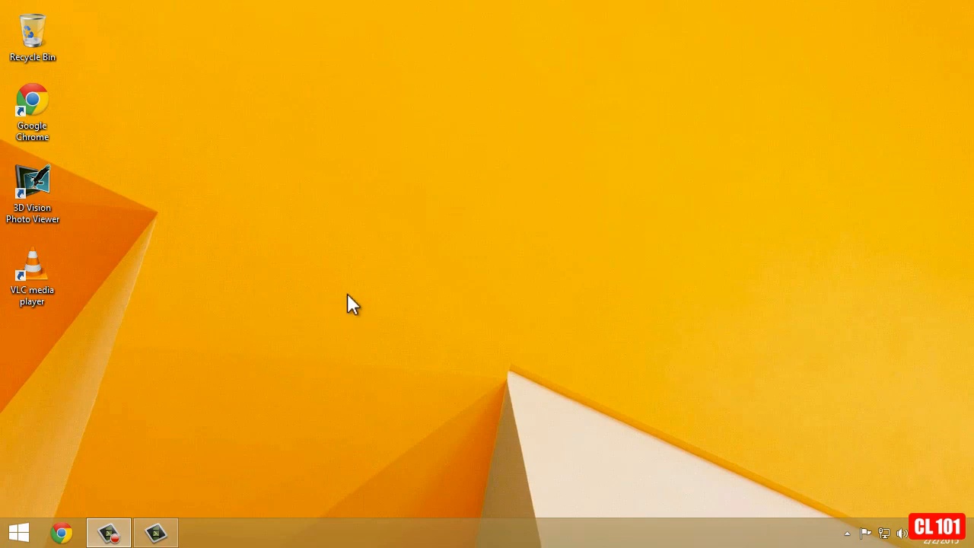
Run regedit to open the Registry Editor
right_click(22, 537)
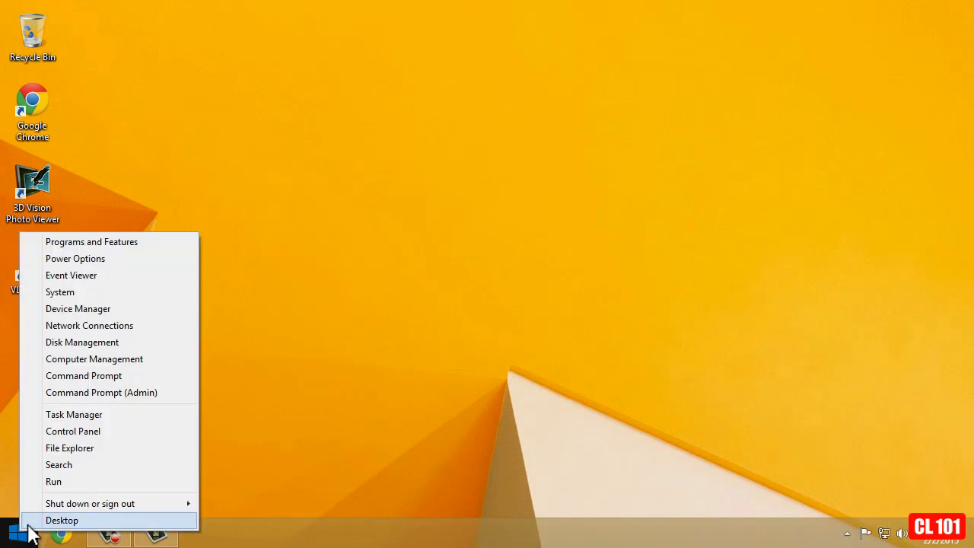
click(55, 482)
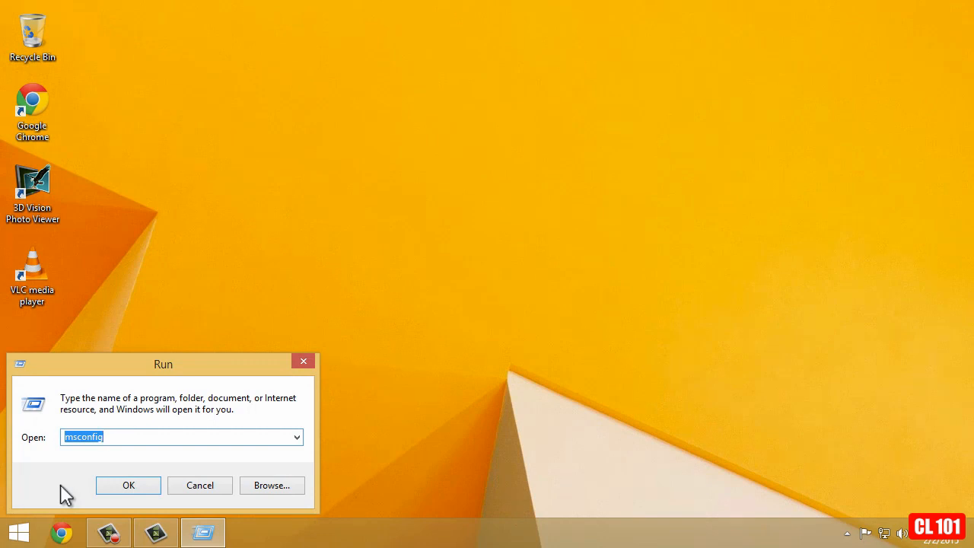
text(reged)
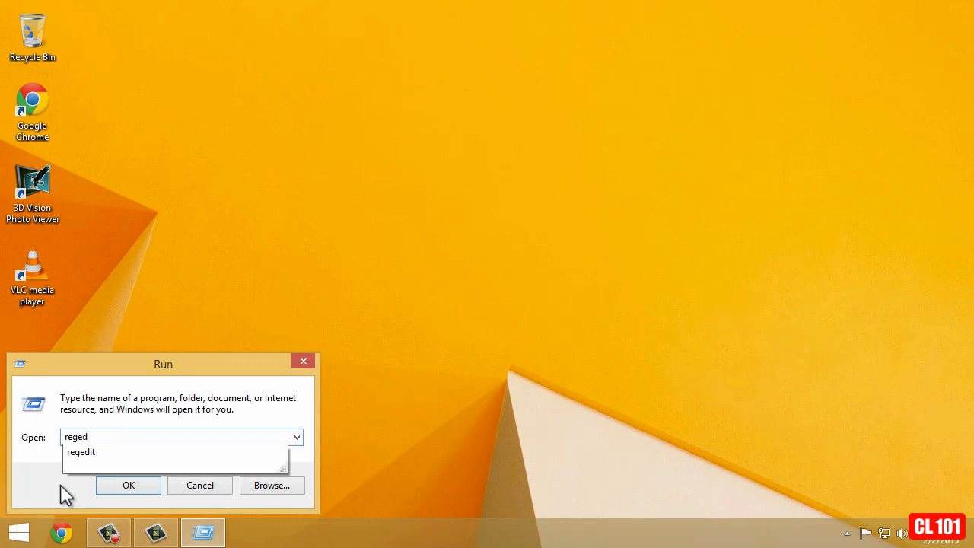
text(it)
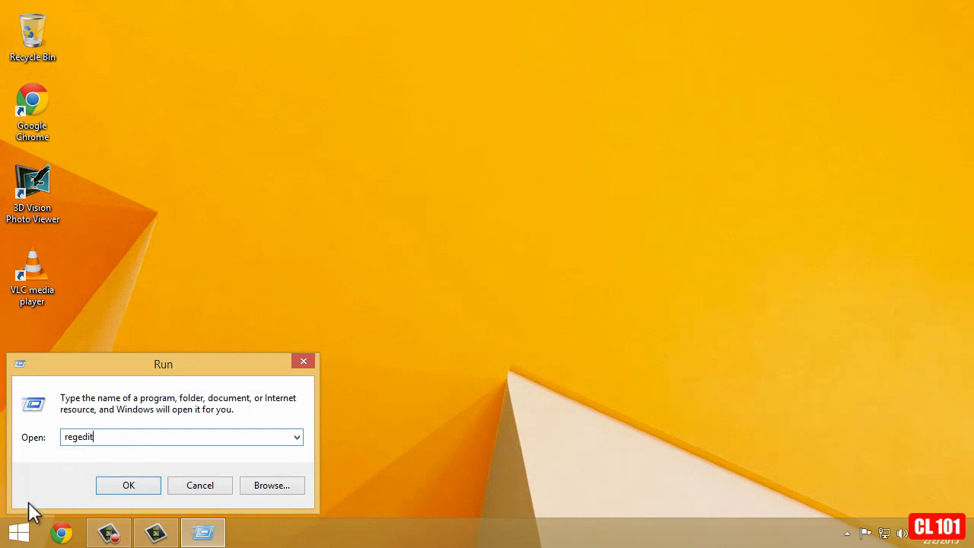
click(116, 485)
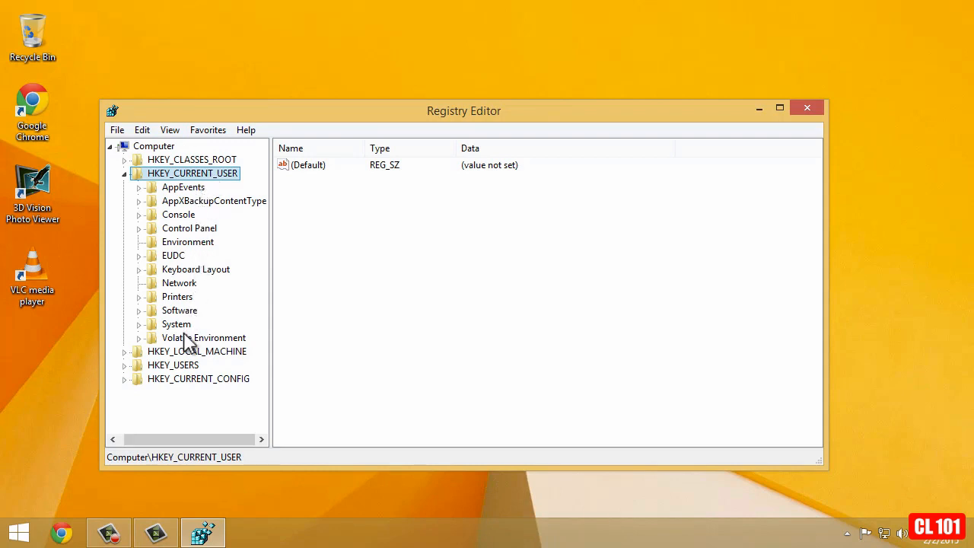
Set the MenuShowDelay value in HKEY_CURRENT_USER\Control Panel\Desktop to 10
double_click(204, 229)
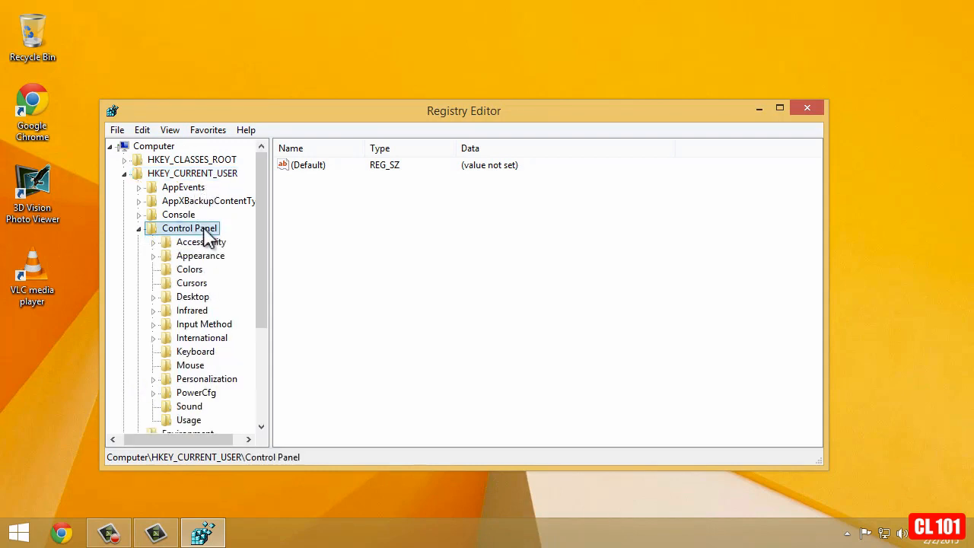
double_click(202, 299)
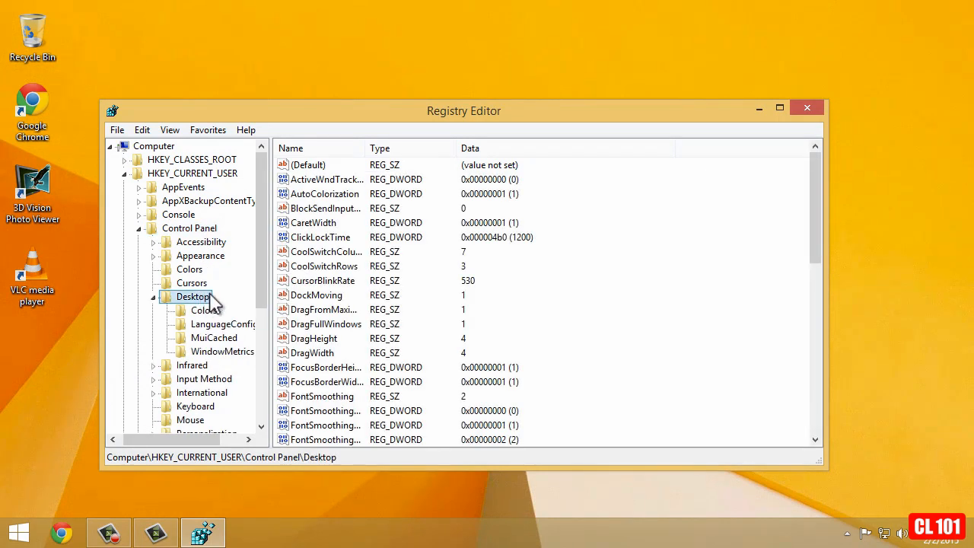
click(330, 287)
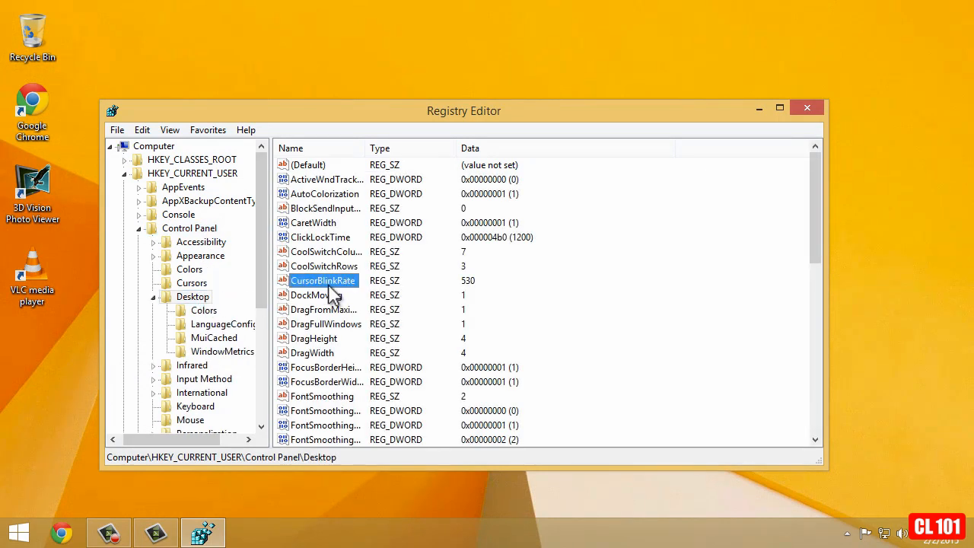
scroll(330, 288, down, 4)
scroll(328, 286, down, 2)
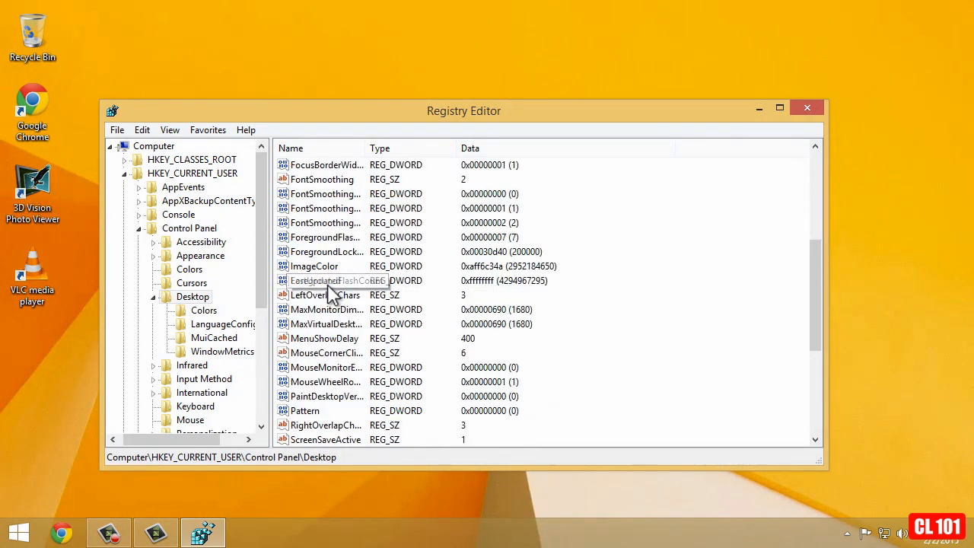
click(333, 298)
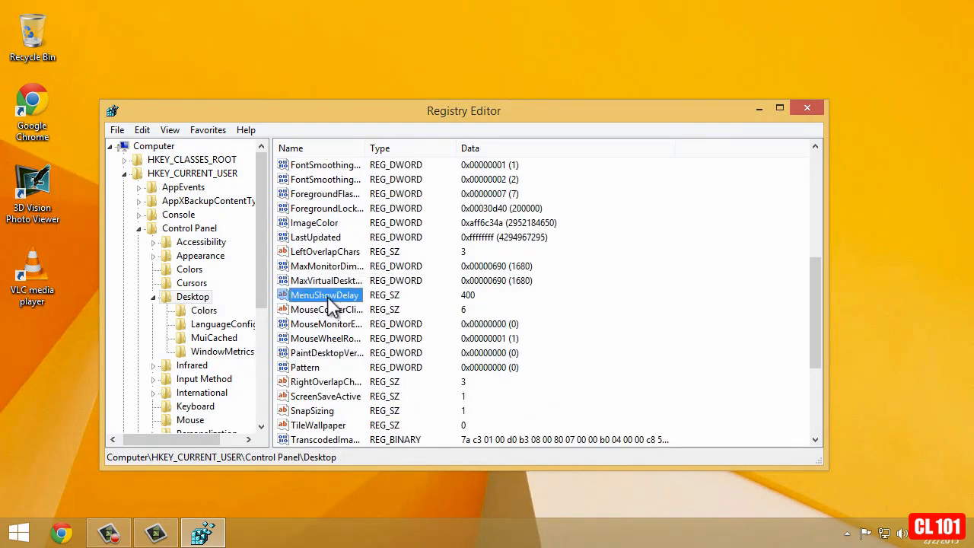
double_click(329, 301)
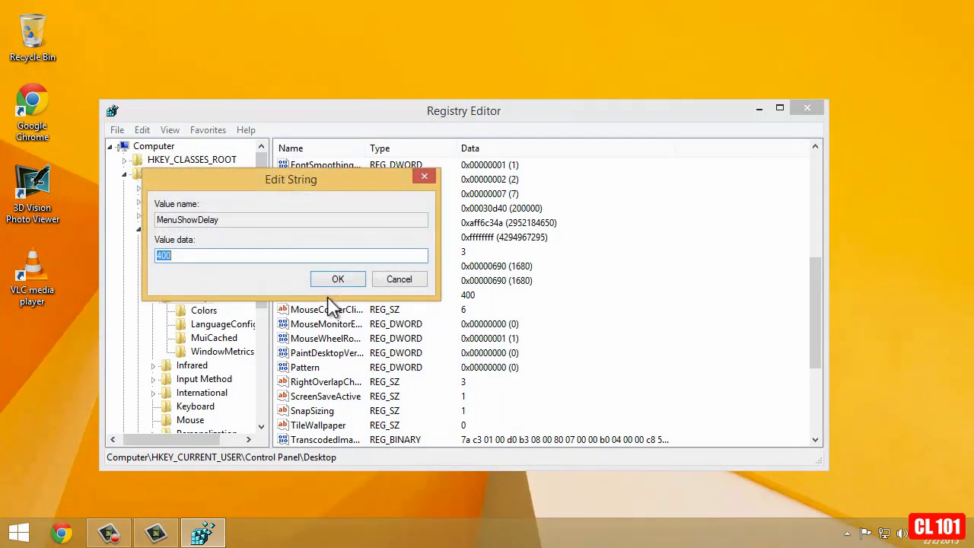
drag(187, 258, 121, 246)
click(349, 277)
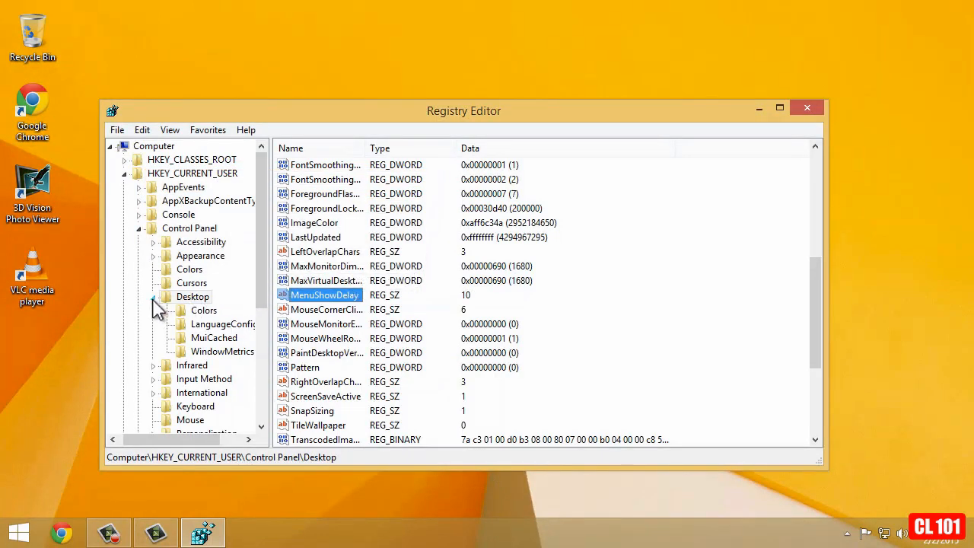
Set the MouseHoverTime value in HKEY_CURRENT_USER\Control Panel\Mouse to 10 and close the Registry Editor
click(153, 298)
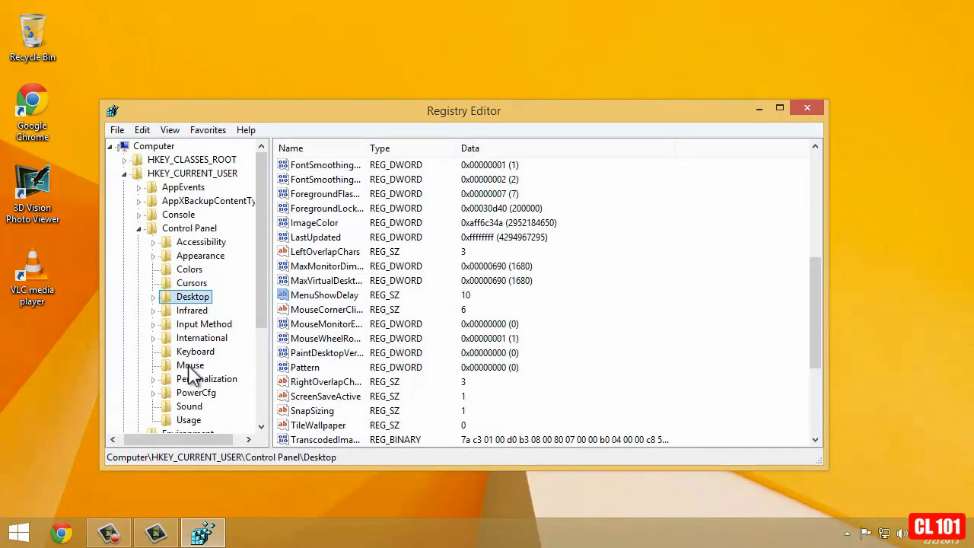
click(190, 366)
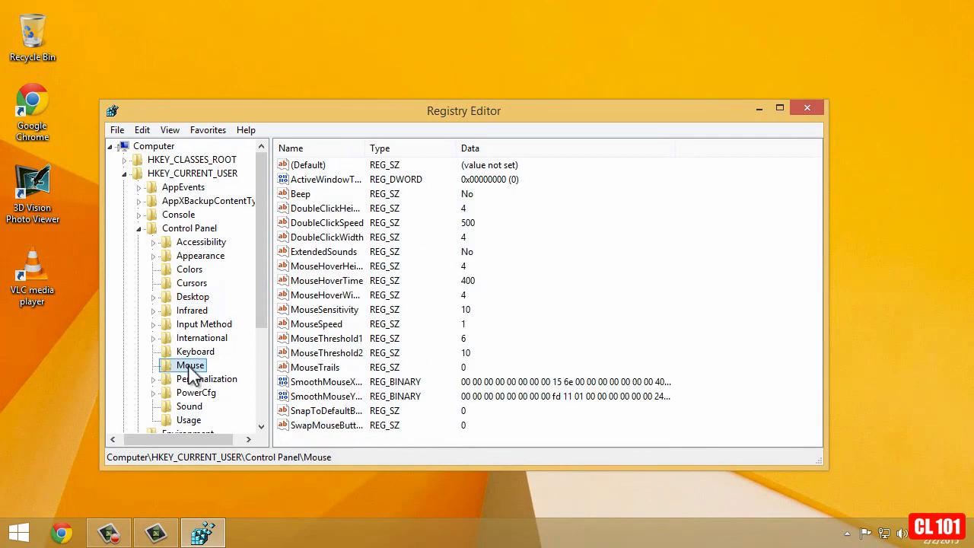
click(316, 282)
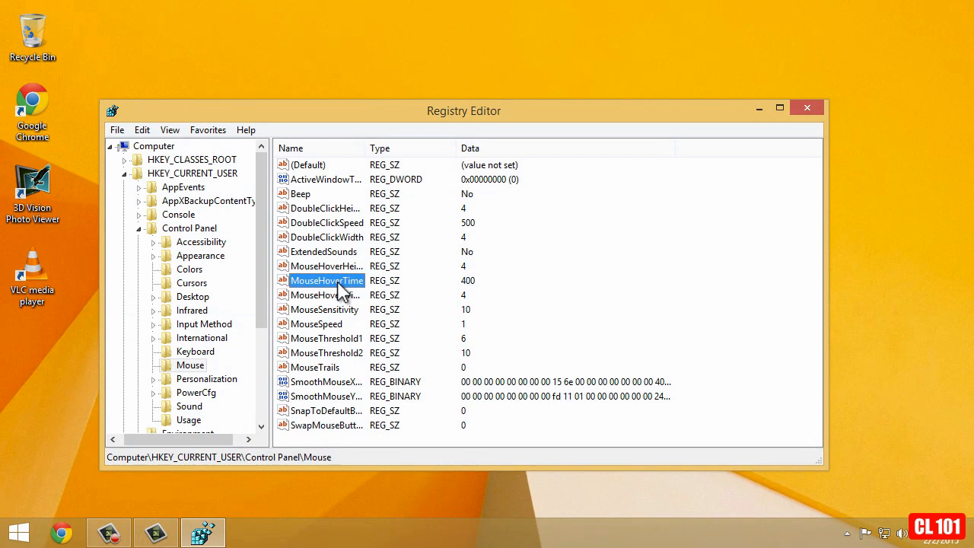
double_click(339, 283)
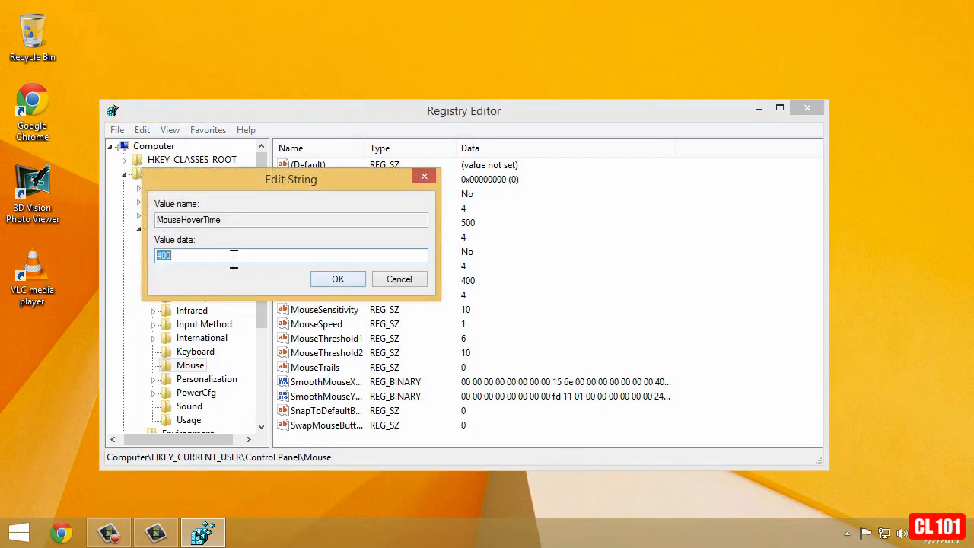
drag(233, 258, 130, 262)
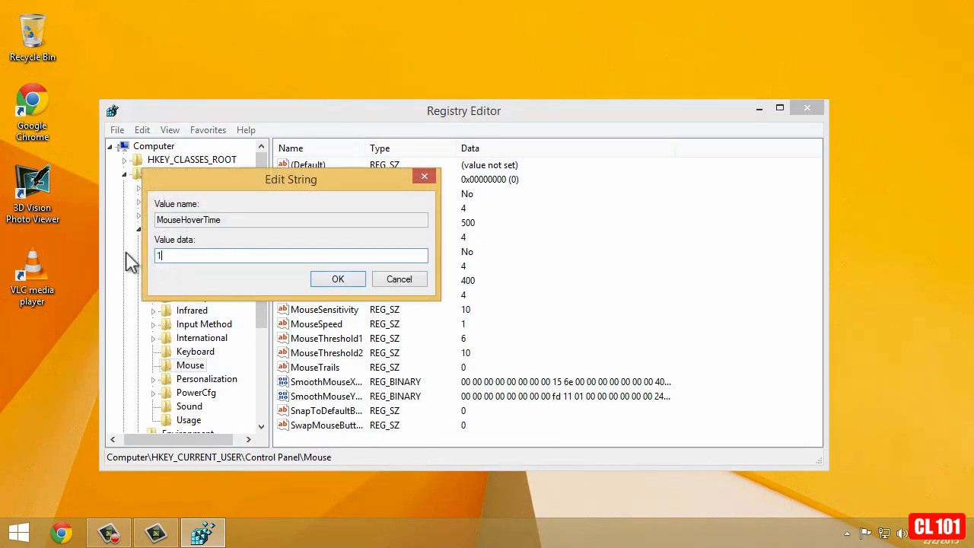
click(339, 281)
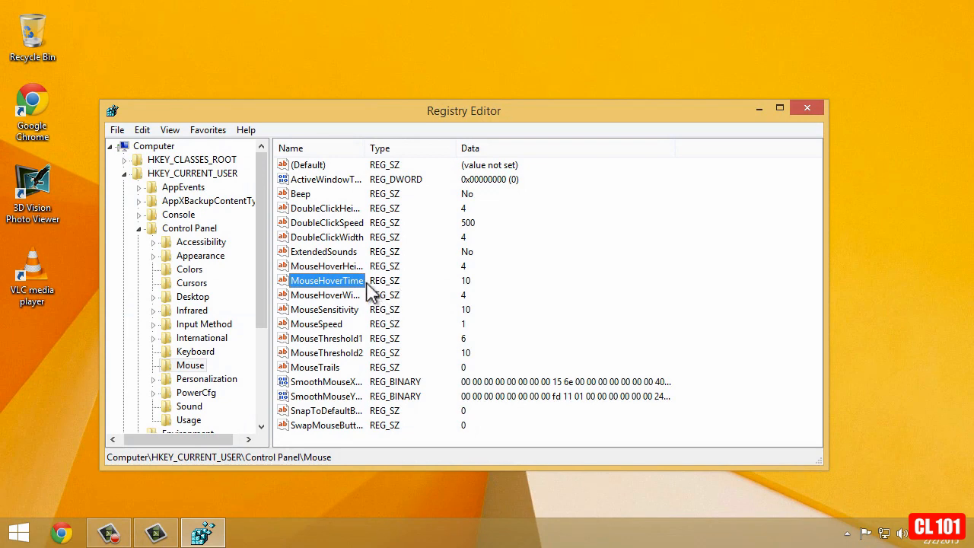
click(807, 108)
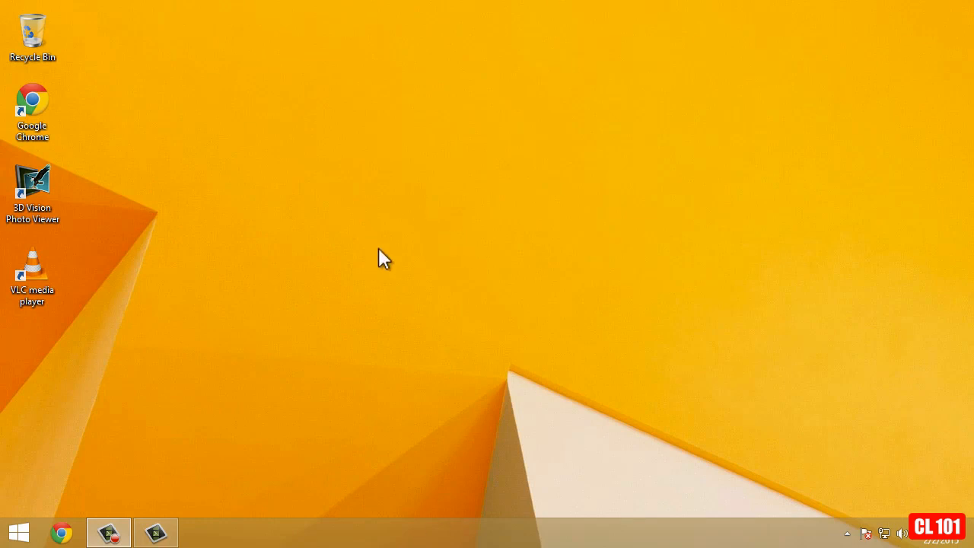
Set the screen saver to (None) in the desktop personalization settings and apply the change
right_click(418, 252)
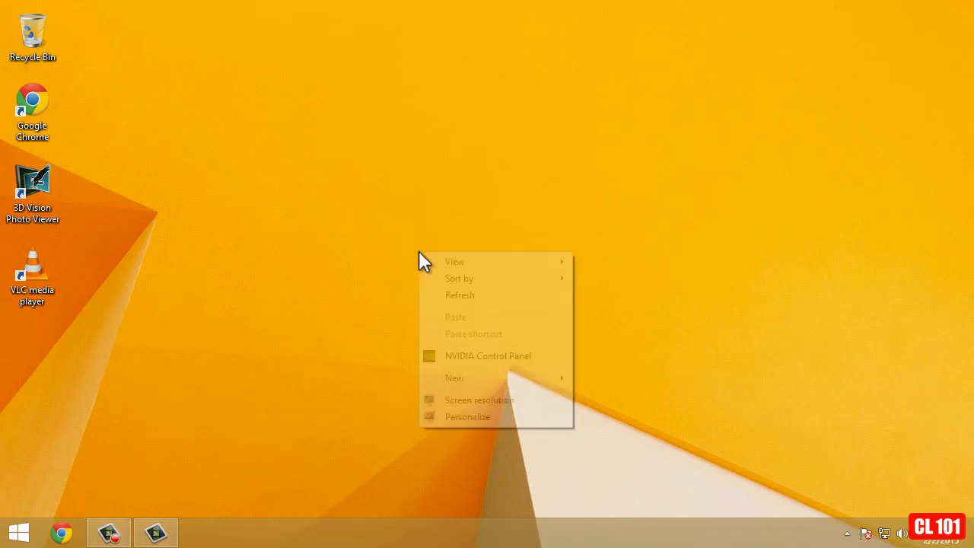
click(470, 417)
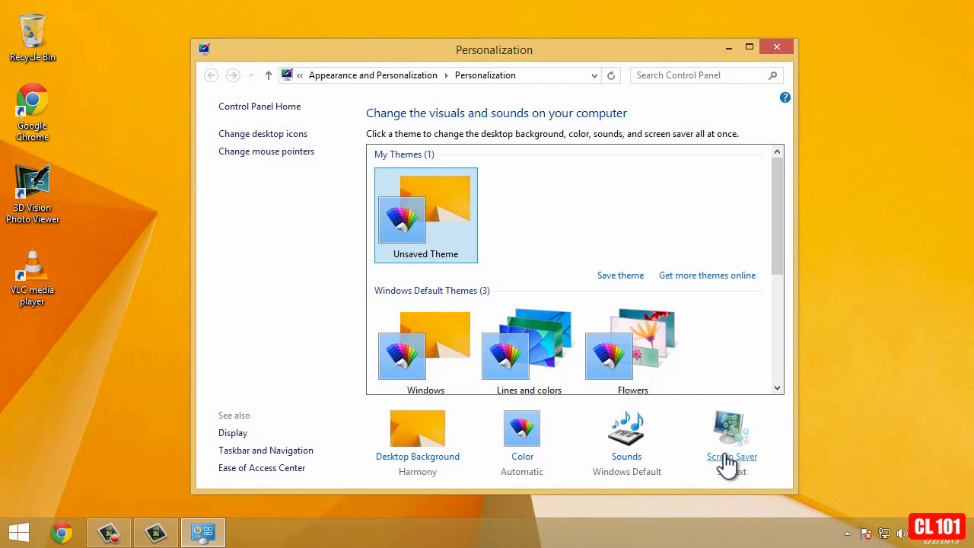
click(732, 438)
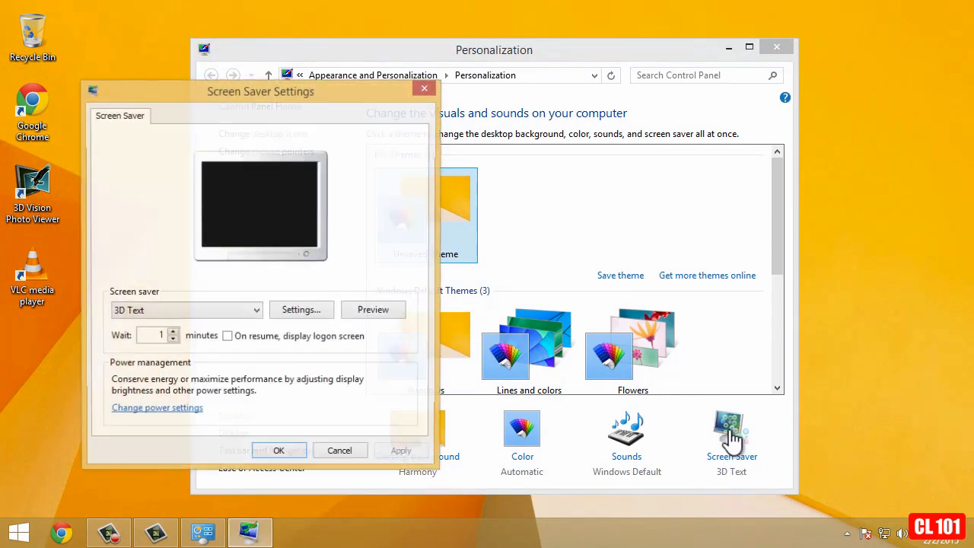
click(255, 312)
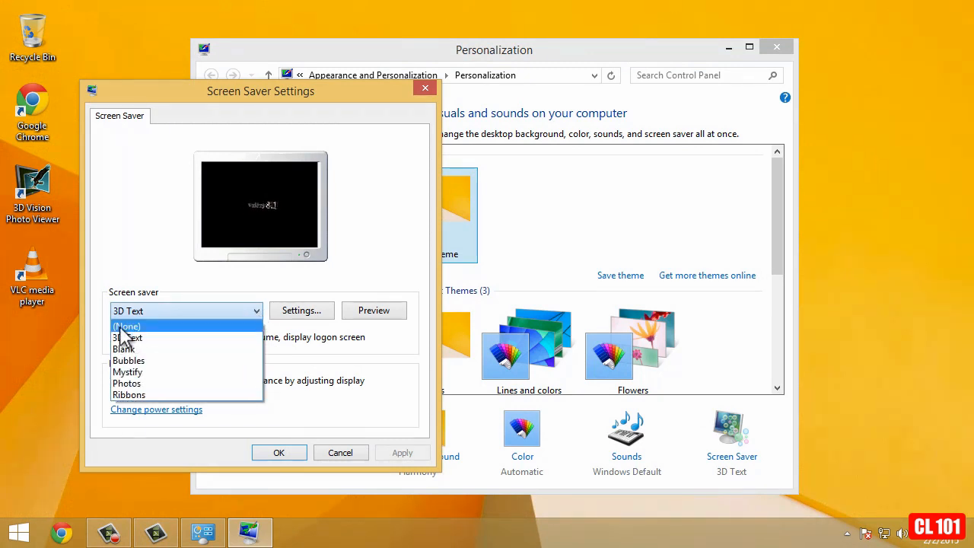
click(145, 327)
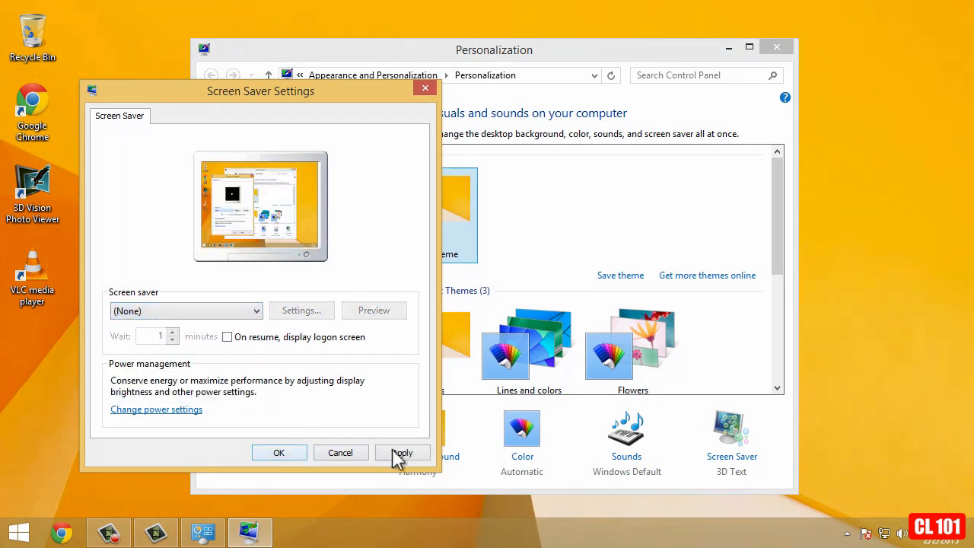
click(402, 454)
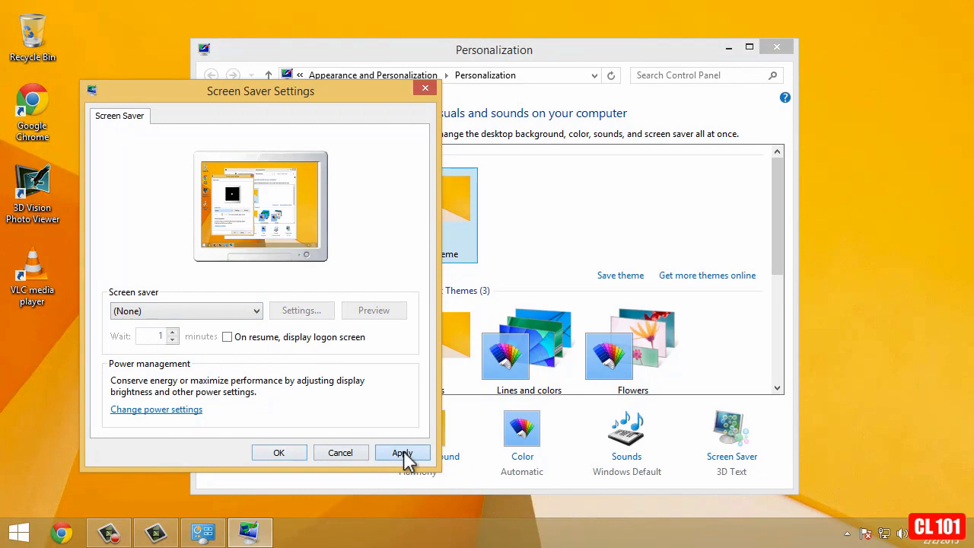
click(286, 457)
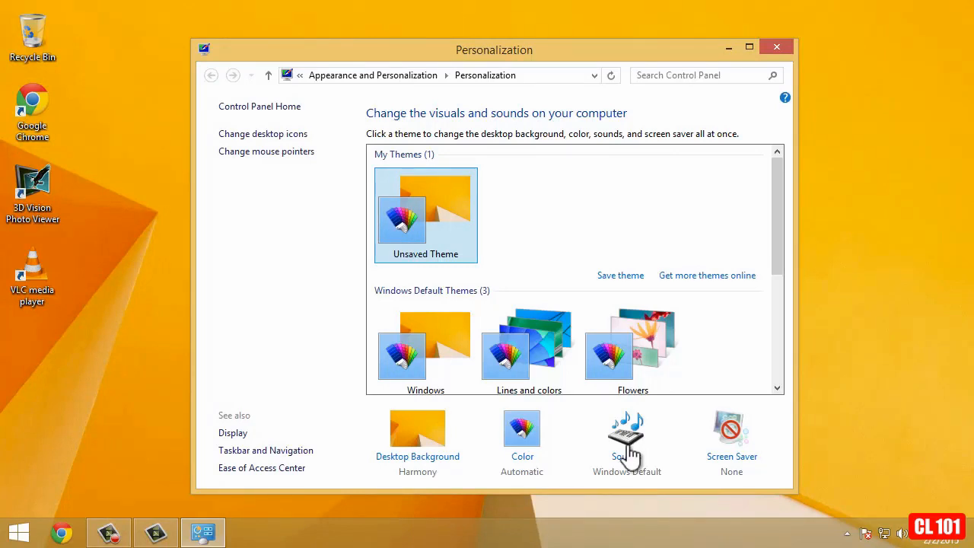
Change the sound scheme to No Sounds, apply it and close the Personalization window
click(627, 446)
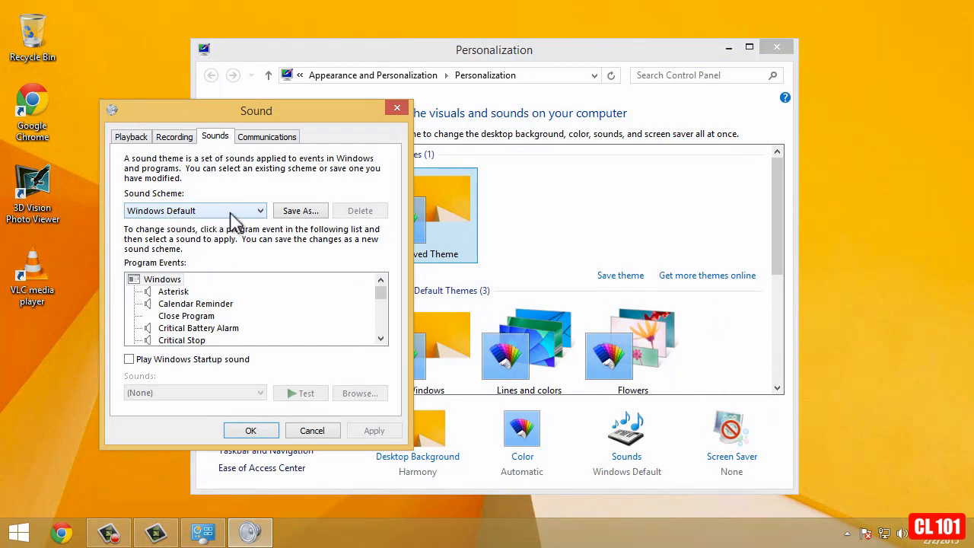
click(260, 216)
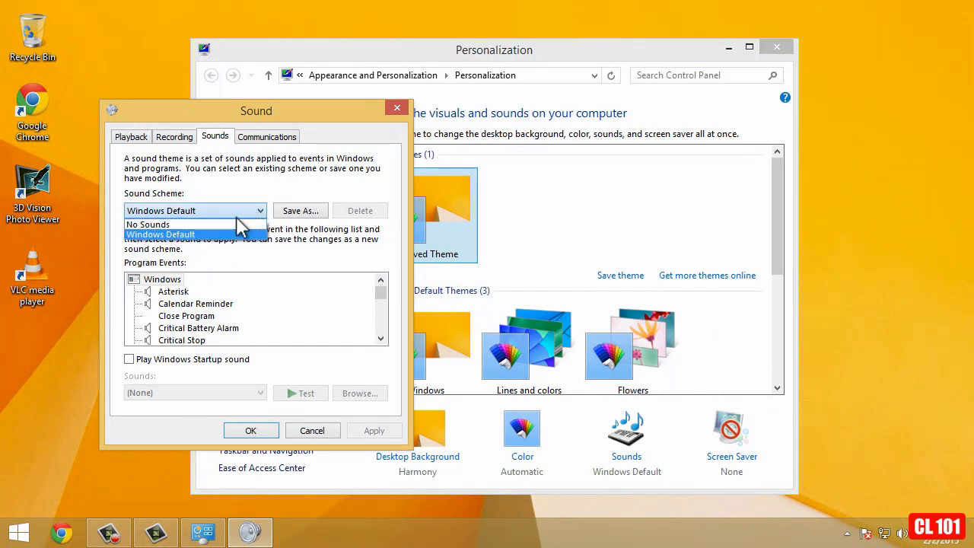
click(228, 224)
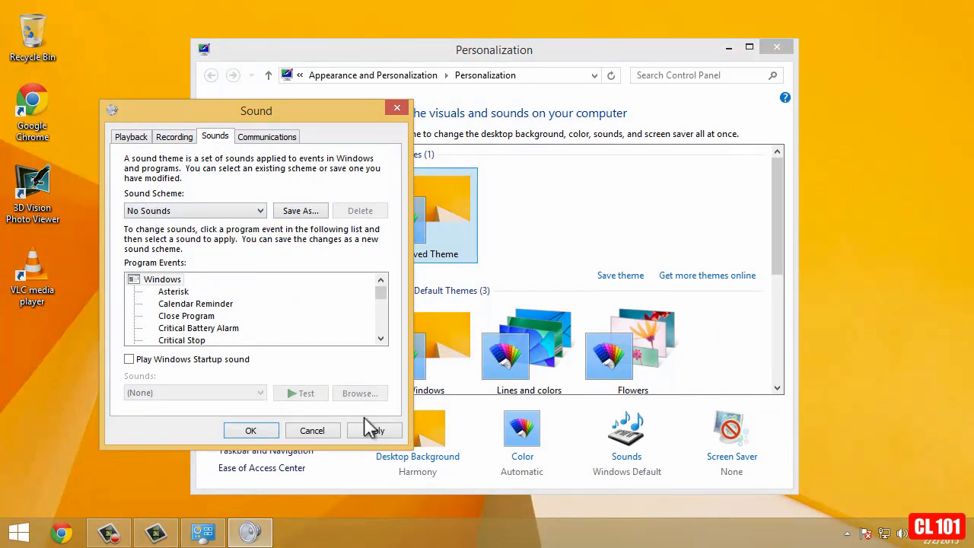
click(373, 432)
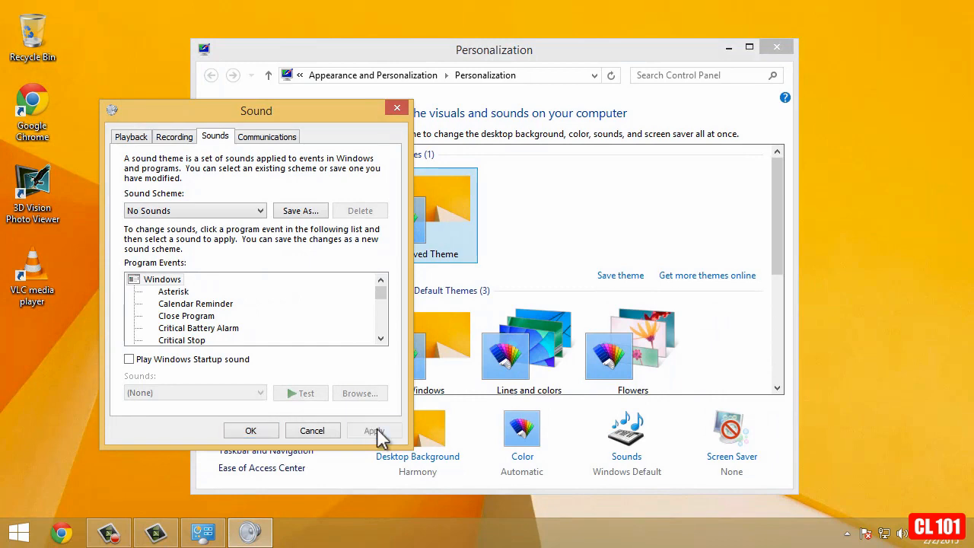
click(252, 431)
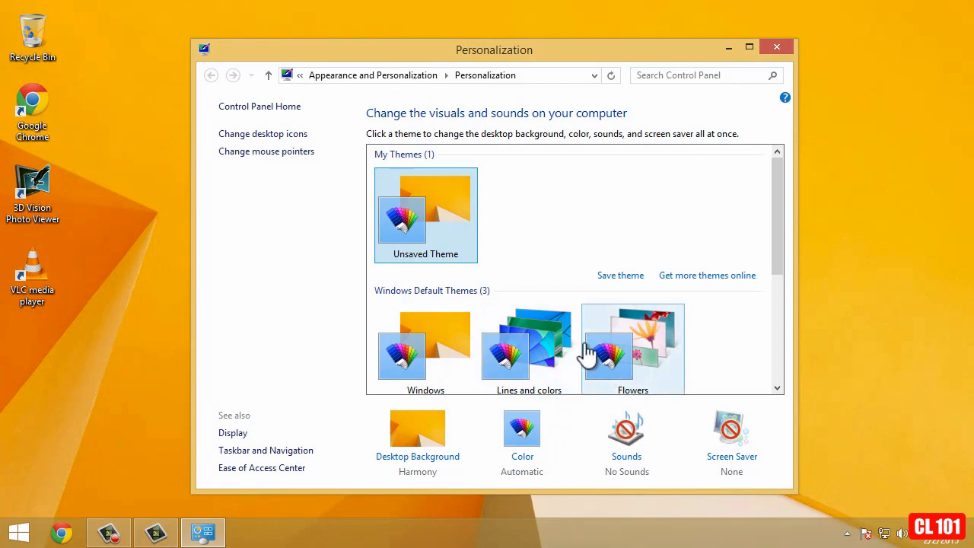
click(777, 49)
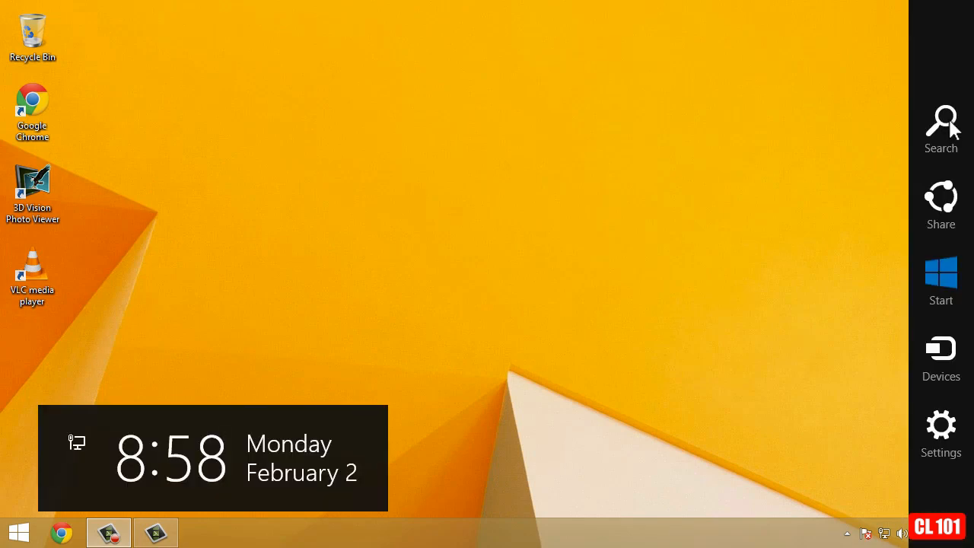
Search the computer for "system" and open the System information window
click(946, 128)
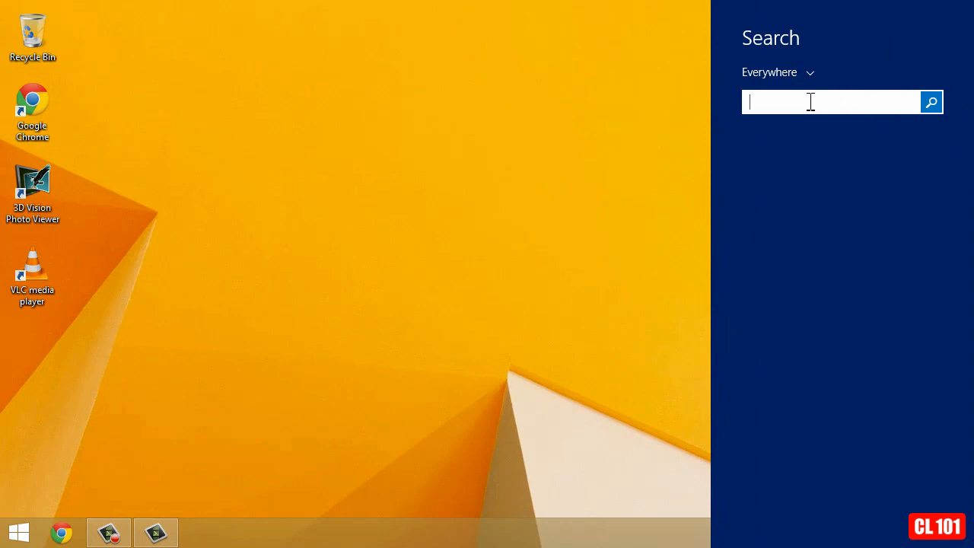
text(system)
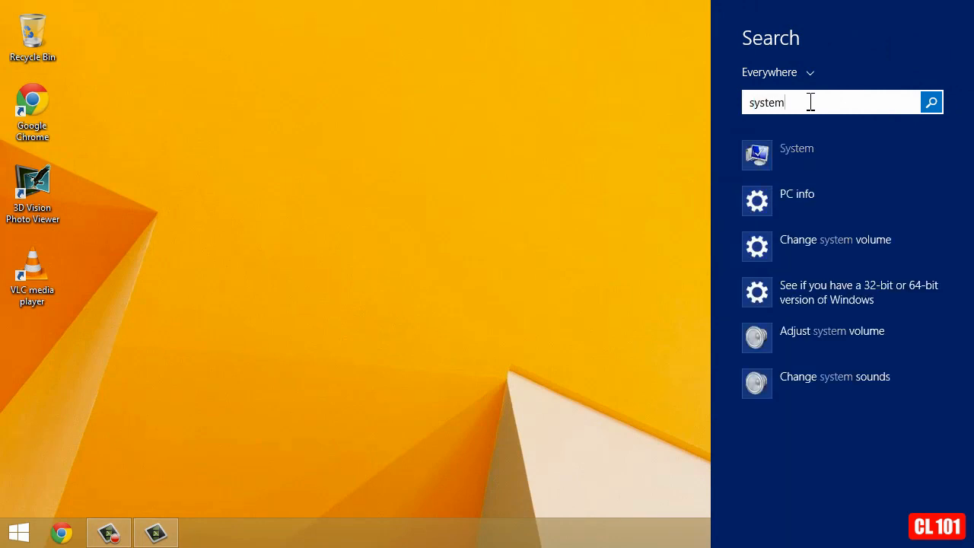
click(796, 158)
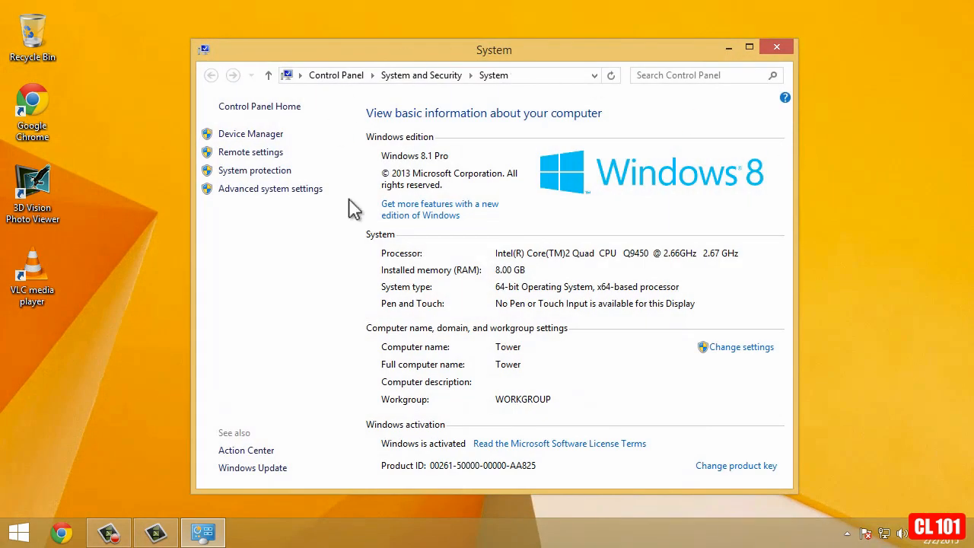
Open the Performance Options from the advanced system settings and set the visual effects to Adjust for best performance
click(275, 192)
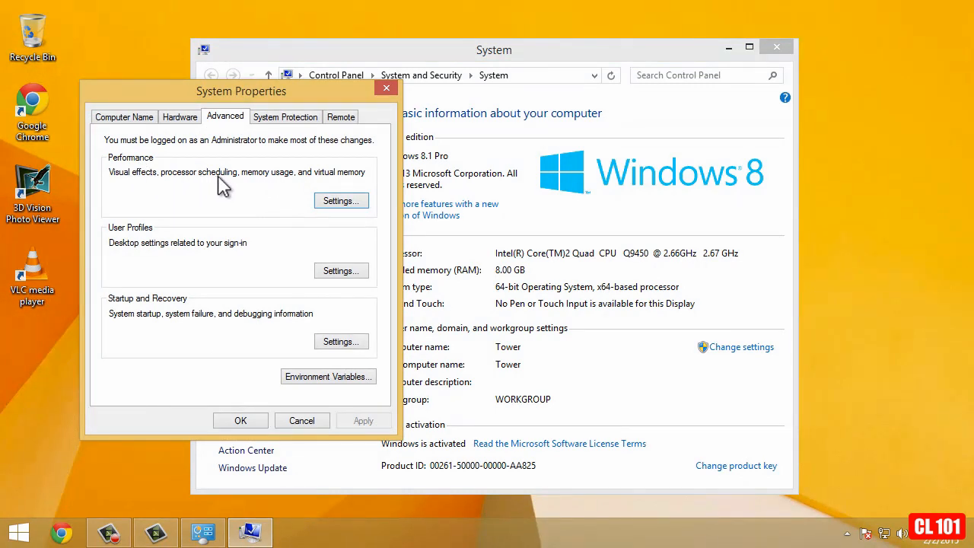
click(340, 203)
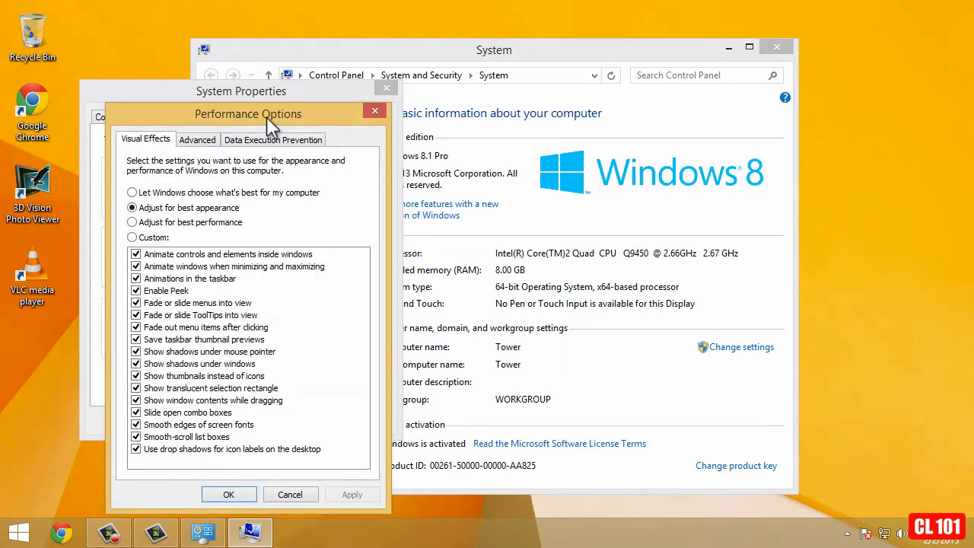
drag(274, 124, 530, 123)
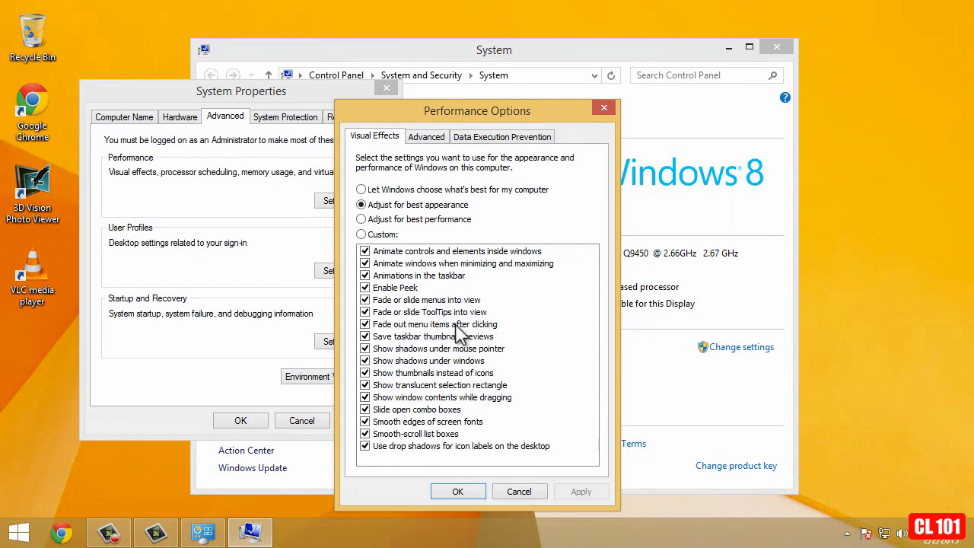
click(361, 220)
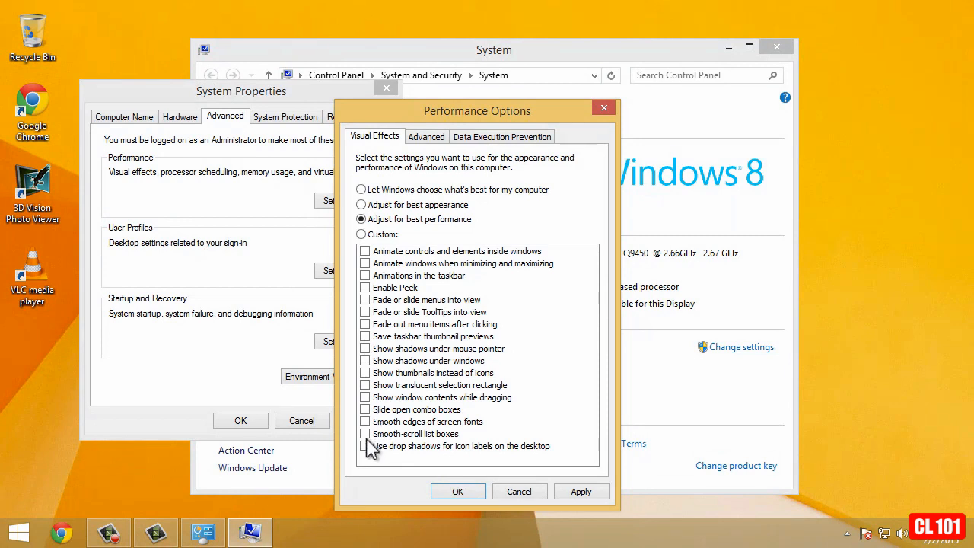
Enable only Show shadows under mouse pointer among the visual effects, apply the change and close all the system windows
click(365, 349)
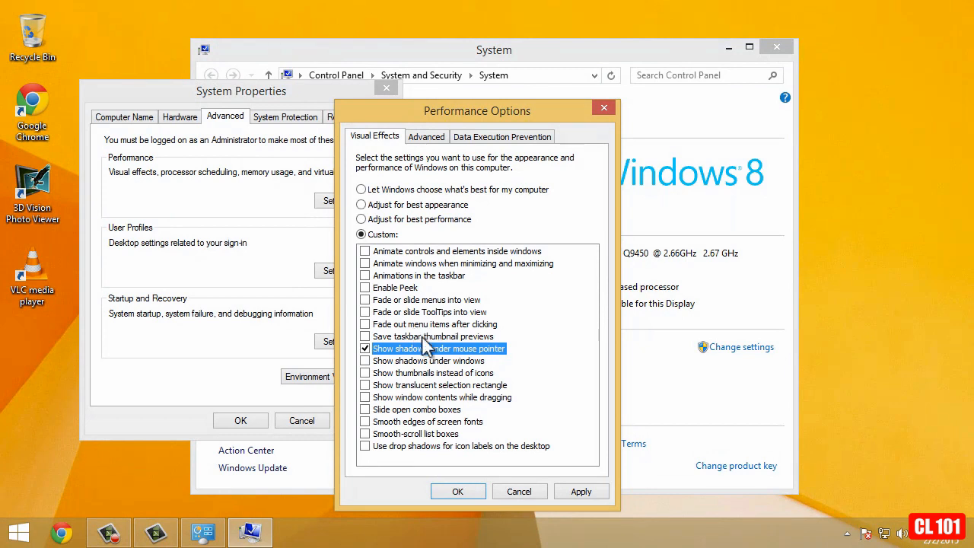
click(361, 220)
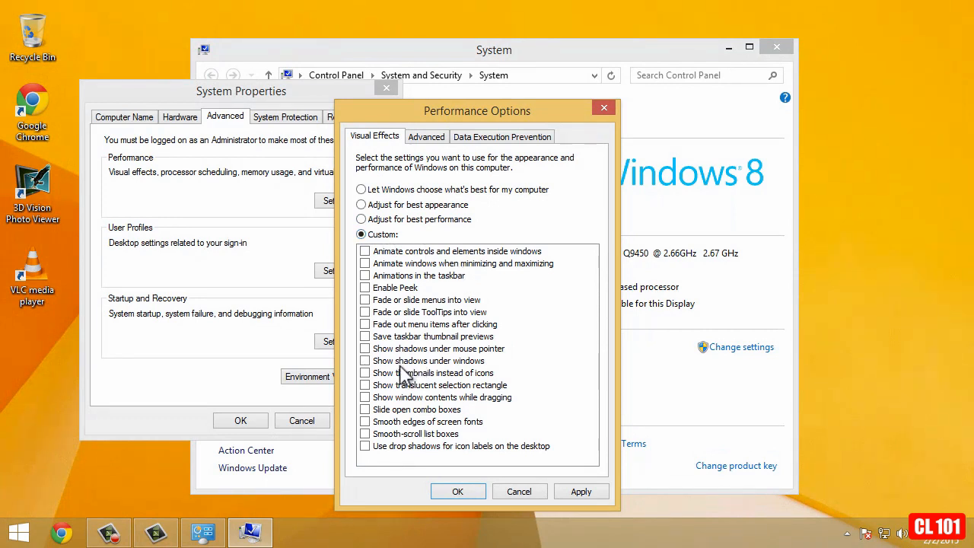
click(365, 350)
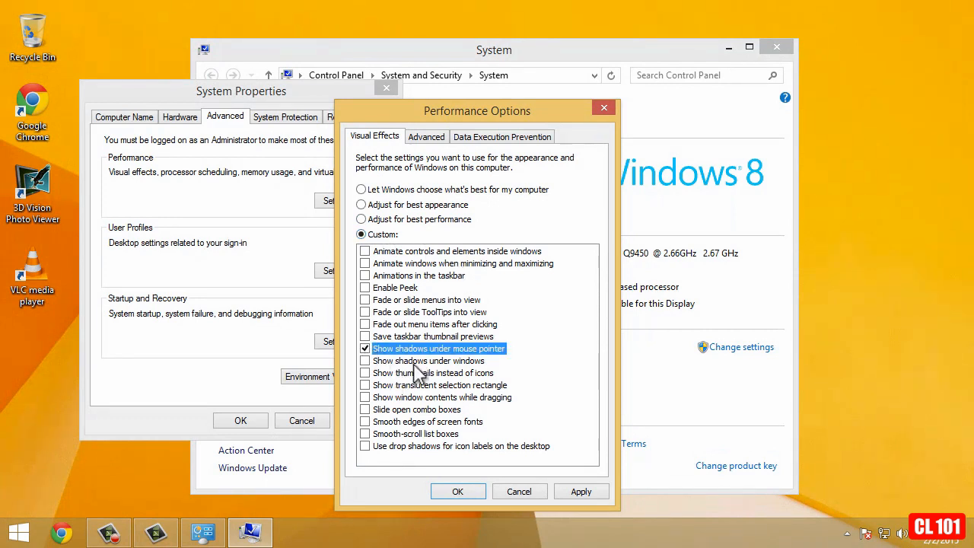
click(583, 492)
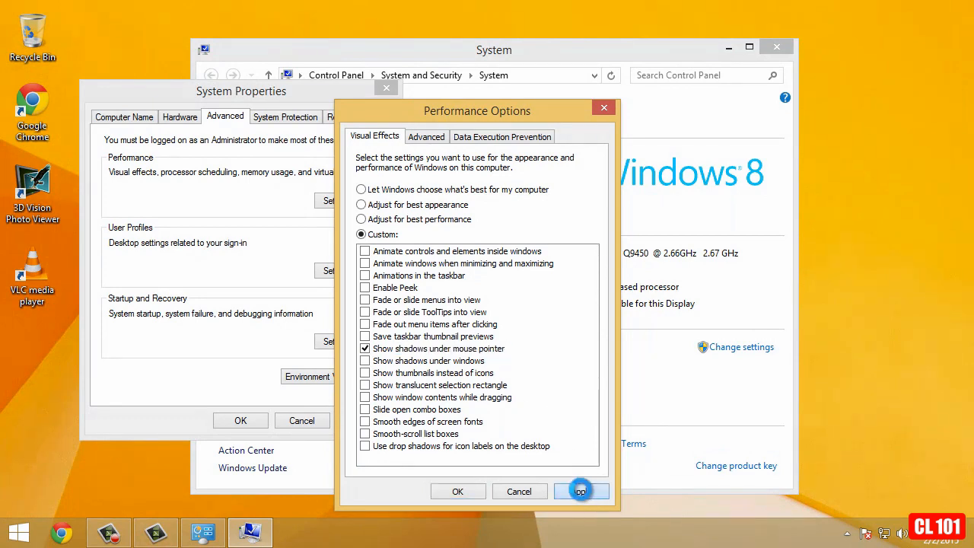
click(457, 491)
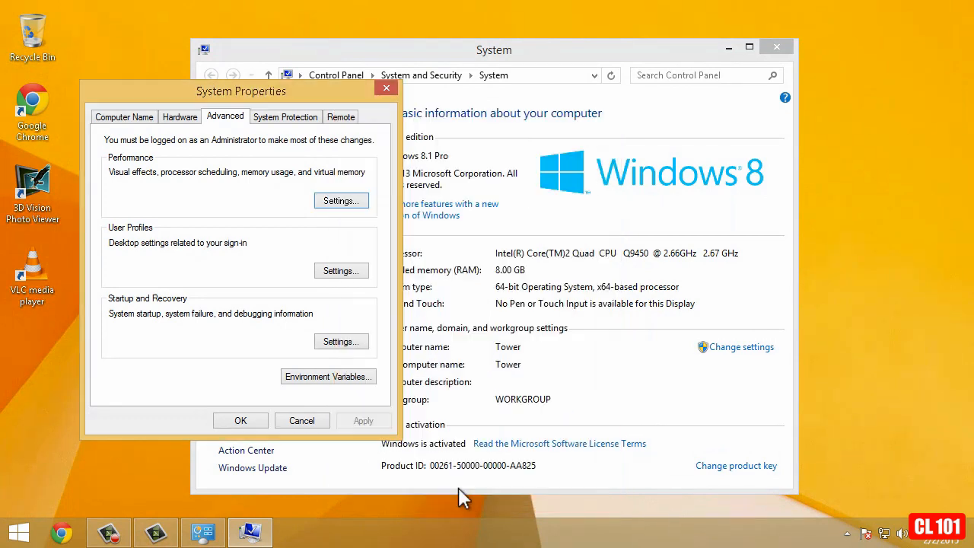
click(242, 423)
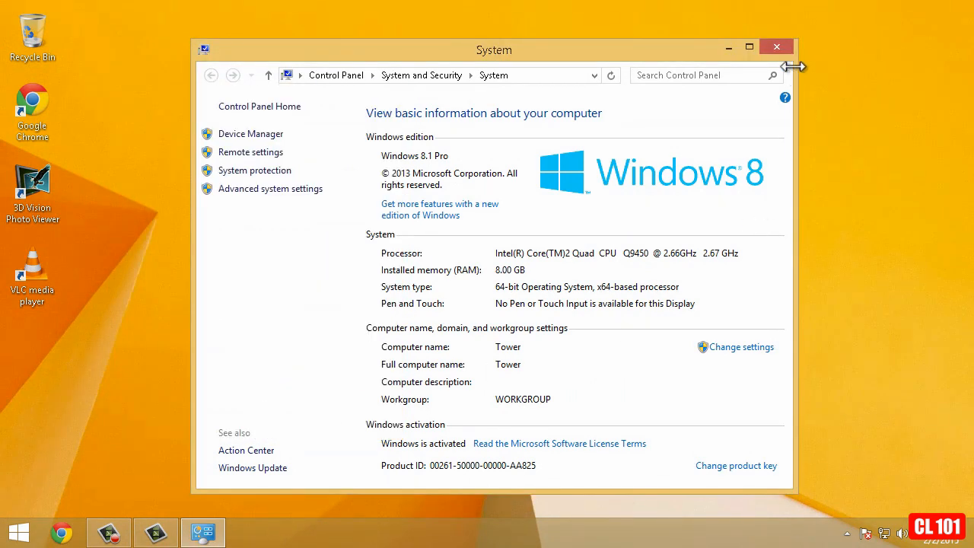
click(775, 48)
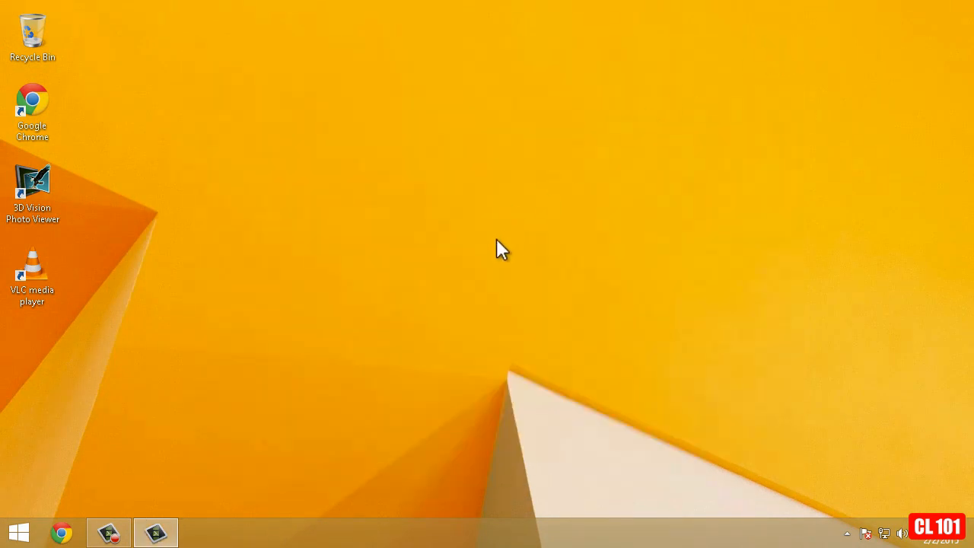